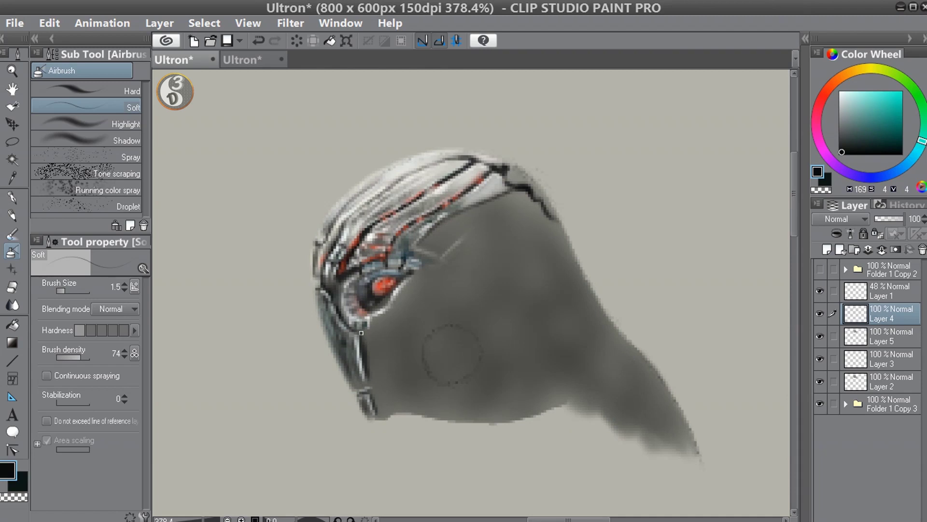
# - Sketch thin dark panel lines from the cheek up to the temple on Layer 4, using a sampled dark grey at size 1.5, density 49
pyautogui.keyDown('alt'); pyautogui.click(378, 339); pyautogui.keyUp('alt')
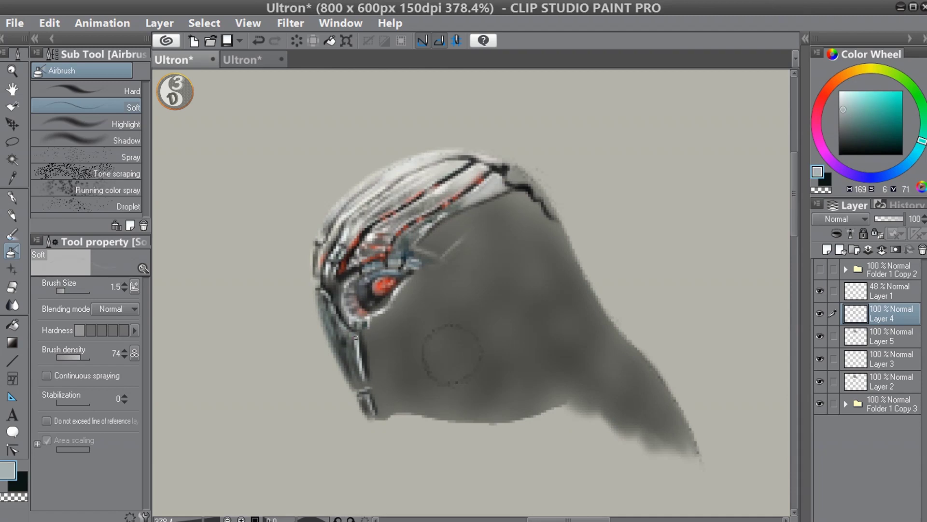
pyautogui.keyDown('alt'); pyautogui.click(352, 327); pyautogui.keyUp('alt')
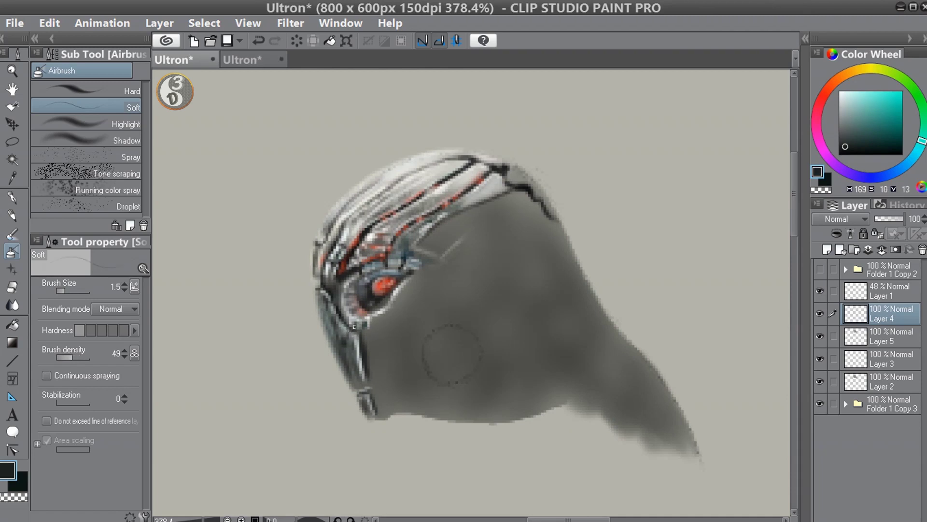
pyautogui.moveTo(370, 341); pyautogui.dragTo(407, 351)
pyautogui.moveTo(530, 196); pyautogui.dragTo(514, 215)
pyautogui.moveTo(491, 266)
pyautogui.mouseDown()
pyautogui.moveTo(477, 297)
pyautogui.moveTo(493, 295)
pyautogui.moveTo(498, 309)
pyautogui.moveTo(492, 303)
pyautogui.moveTo(471, 345)
pyautogui.mouseUp()
pyautogui.moveTo(494, 332)
pyautogui.mouseDown()
pyautogui.moveTo(526, 261)
pyautogui.moveTo(523, 288)
pyautogui.moveTo(535, 231)
pyautogui.mouseUp()
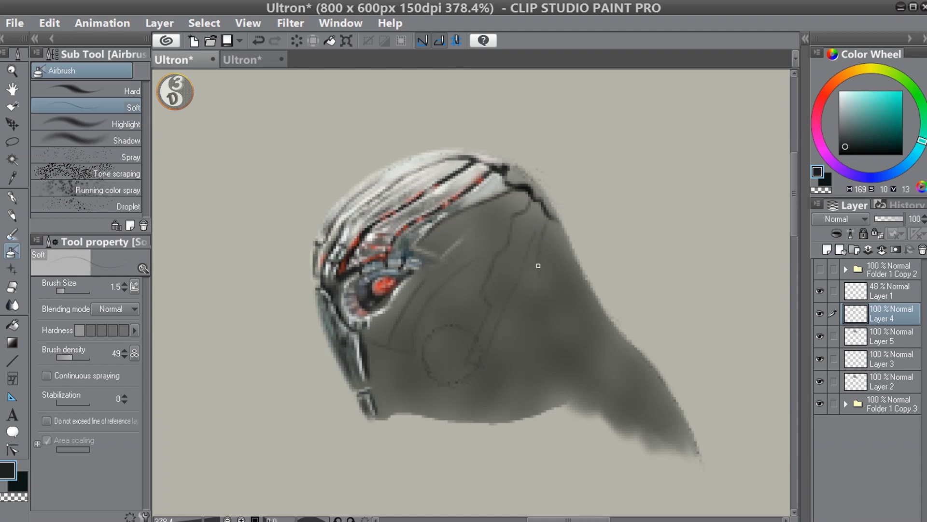
# - Add faint dark contour lines between the cheek and the temple, cleaning up with the soft eraser as needed
pyautogui.hotkey('ctrl', 's')
pyautogui.moveTo(424, 334); pyautogui.dragTo(478, 300)
pyautogui.press('e')
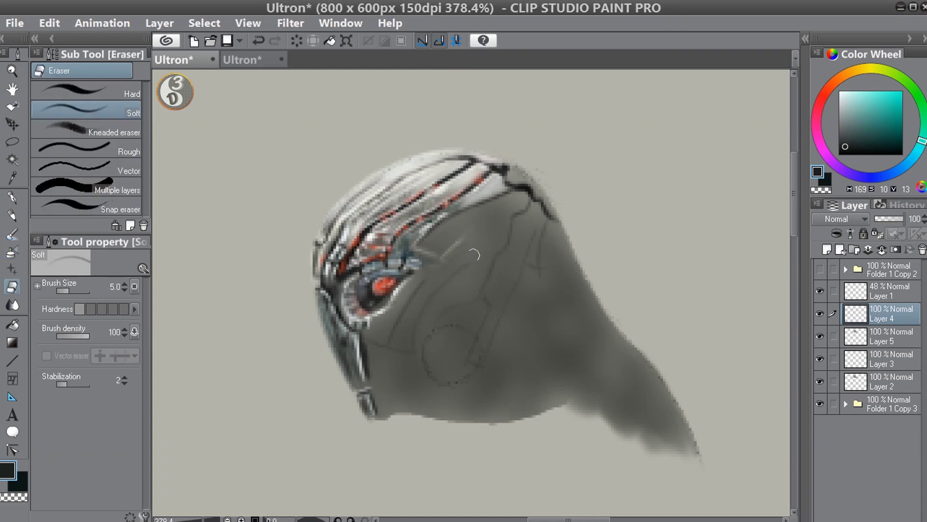
pyautogui.press('b')
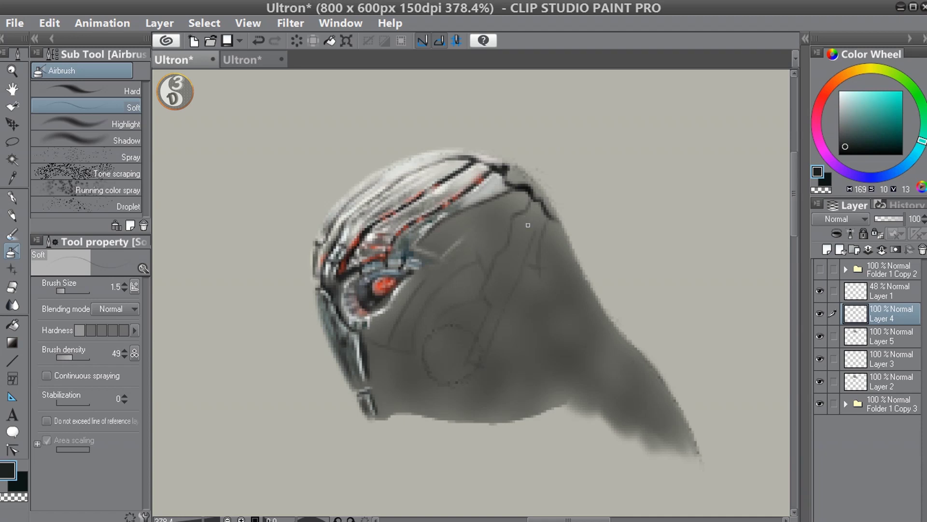
# - Sketch dark temple panel lines with a sampled near-black, and add a near-white highlight stroke behind the brow
pyautogui.keyDown('alt'); pyautogui.click(532, 201); pyautogui.keyUp('alt')
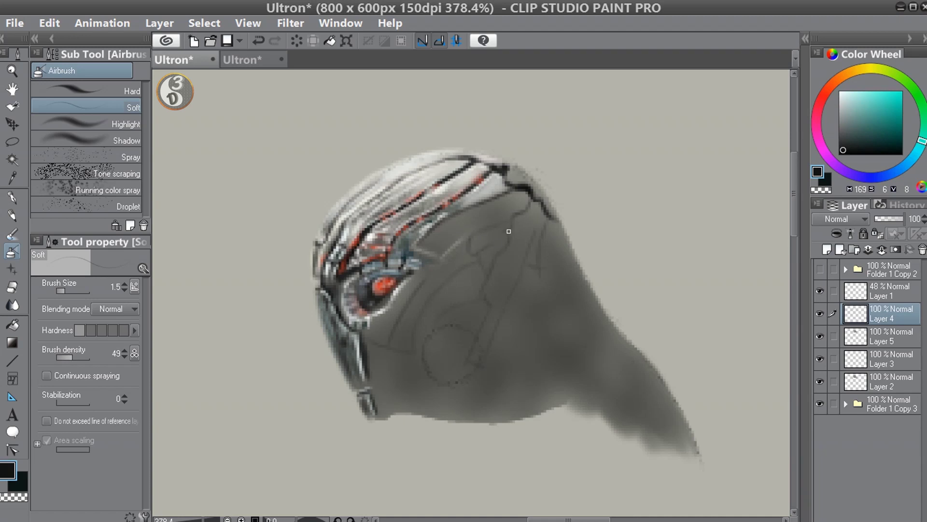
pyautogui.keyDown('alt'); pyautogui.click(463, 204); pyautogui.keyUp('alt')
pyautogui.hotkey('ctrl', 's')
pyautogui.click(463, 204)
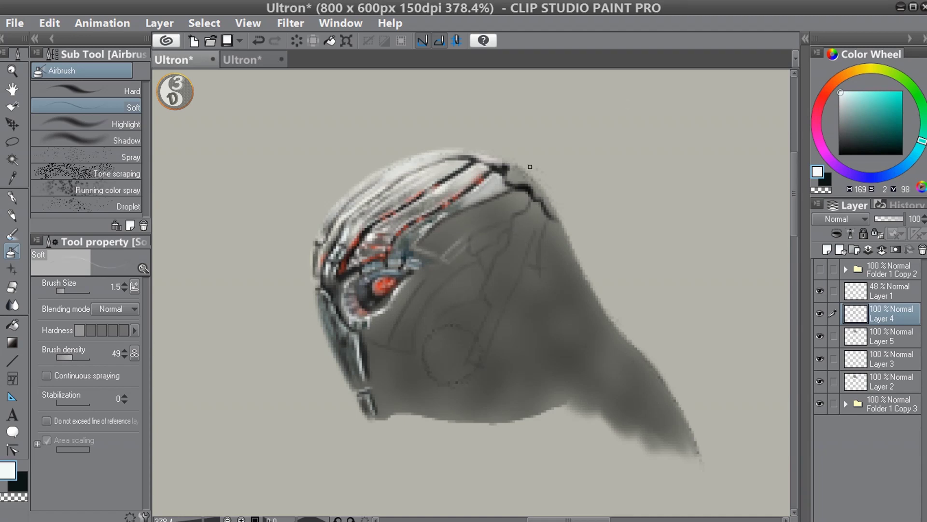
# - Paint a bold near-black edge along the back of the cheek plate behind the eye, refining it at brush size 1.0
pyautogui.keyDown('alt'); pyautogui.click(377, 333); pyautogui.keyUp('alt')
pyautogui.moveTo(383, 331); pyautogui.dragTo(395, 309)
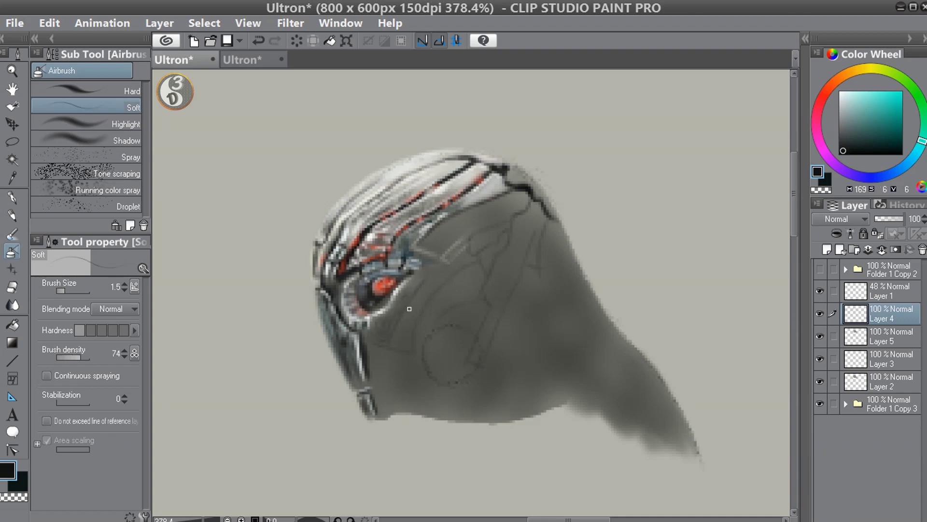
pyautogui.moveTo(389, 345); pyautogui.dragTo(410, 300)
pyautogui.moveTo(393, 335)
pyautogui.mouseDown()
pyautogui.moveTo(420, 288)
pyautogui.moveTo(390, 336)
pyautogui.mouseUp()
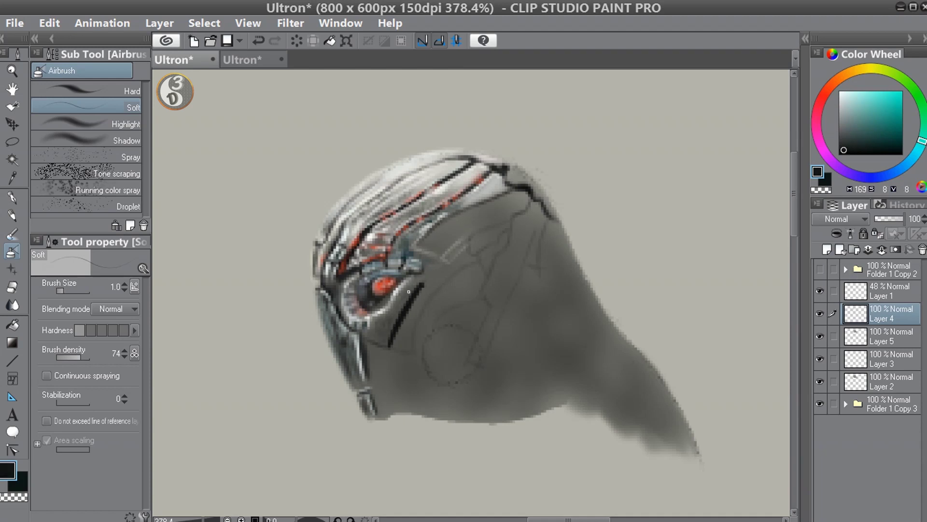
pyautogui.moveTo(410, 288); pyautogui.dragTo(394, 304)
# - Shade the cheek plate below the eye with dark teal and muted grey-teal tones
pyautogui.click(893, 139)
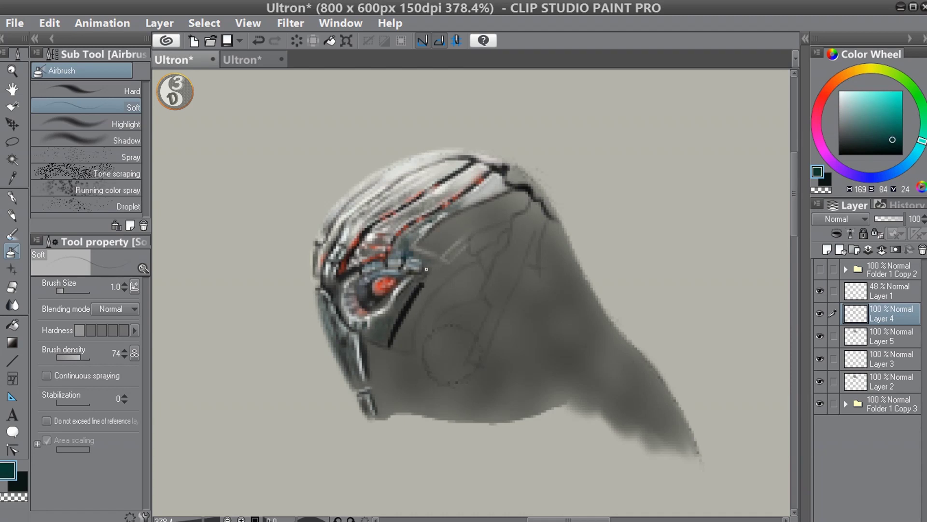
pyautogui.click(847, 110)
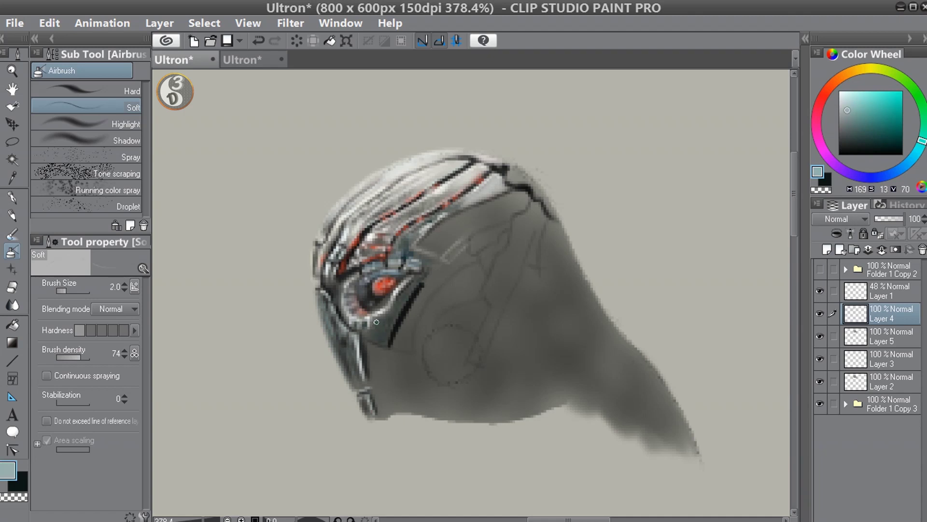
pyautogui.keyDown('alt'); pyautogui.click(394, 383); pyautogui.keyUp('alt')
pyautogui.moveTo(373, 338)
pyautogui.mouseDown()
pyautogui.moveTo(384, 339)
pyautogui.moveTo(414, 286)
pyautogui.mouseUp()
# - Add fine near-white highlights along the edges of the cheek plate, adjusting the brush density between strokes
pyautogui.click(840, 91)
pyautogui.press('[')
pyautogui.moveTo(388, 345)
pyautogui.mouseDown()
pyautogui.moveTo(401, 309)
pyautogui.moveTo(389, 336)
pyautogui.mouseUp()
pyautogui.click(69, 357)
pyautogui.moveTo(407, 293)
pyautogui.mouseDown()
pyautogui.moveTo(385, 333)
pyautogui.moveTo(387, 324)
pyautogui.moveTo(367, 337)
pyautogui.moveTo(399, 338)
pyautogui.mouseUp()
pyautogui.click(82, 357)
# - Deepen the cheek plate's shading and the area behind its dark edge with very dark teal
pyautogui.click(887, 146)
pyautogui.press(']')
pyautogui.keyDown('alt'); pyautogui.click(374, 334); pyautogui.keyUp('alt')
pyautogui.click(901, 152)
pyautogui.click(77, 357)
pyautogui.hotkey('ctrl', 's')
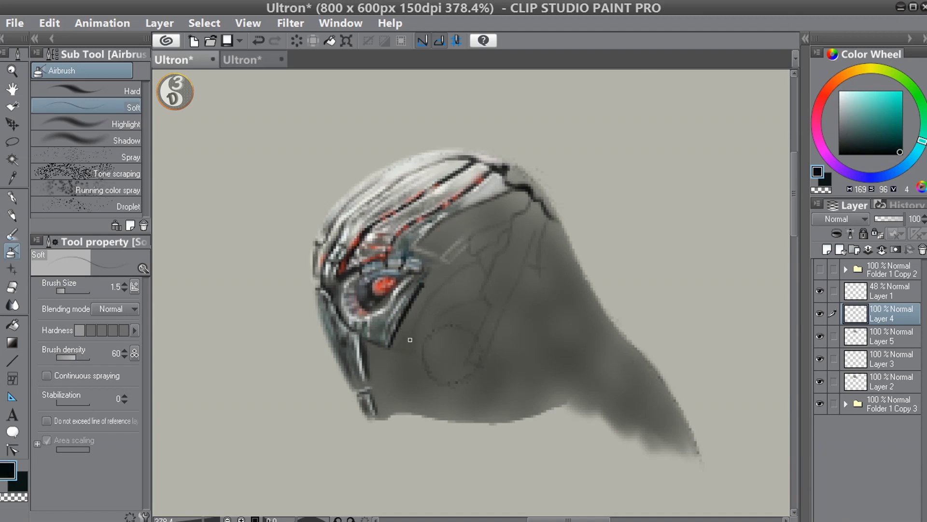
pyautogui.press('[')
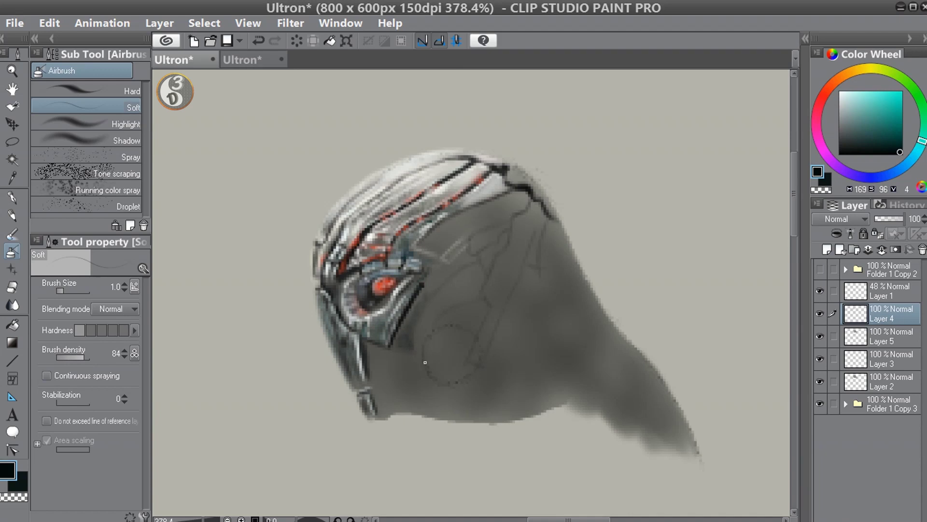
# - Paint a thin curved white edge line behind the cheek plate, sweeping from the cheek up toward the temple
pyautogui.press(']')
pyautogui.keyDown('alt'); pyautogui.click(450, 274); pyautogui.keyUp('alt')
pyautogui.press('[')
pyautogui.click(841, 91)
pyautogui.moveTo(414, 354)
pyautogui.mouseDown()
pyautogui.moveTo(420, 313)
pyautogui.moveTo(465, 267)
pyautogui.mouseUp()
pyautogui.click(73, 357)
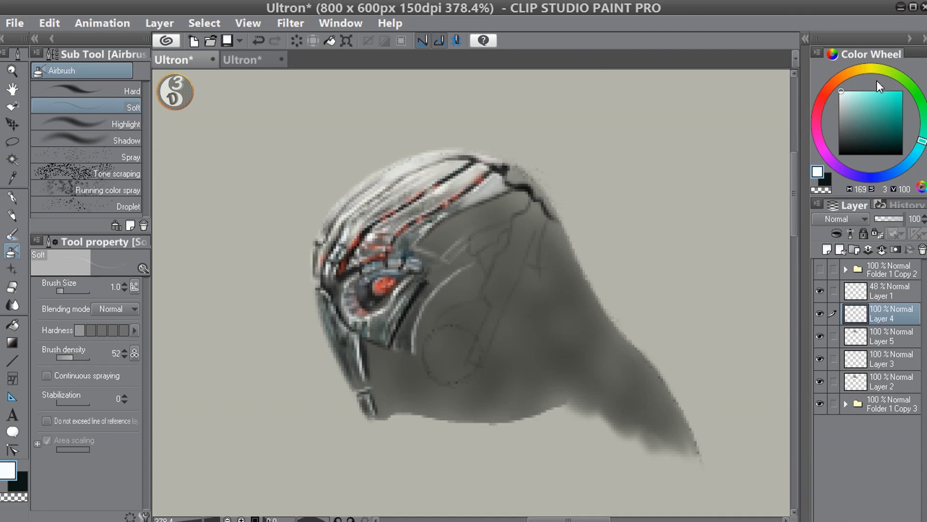
# - Paint a glowing red-orange strip with a small white highlight in the dark groove behind the eye
pyautogui.keyDown('alt'); pyautogui.click(397, 325); pyautogui.keyUp('alt')
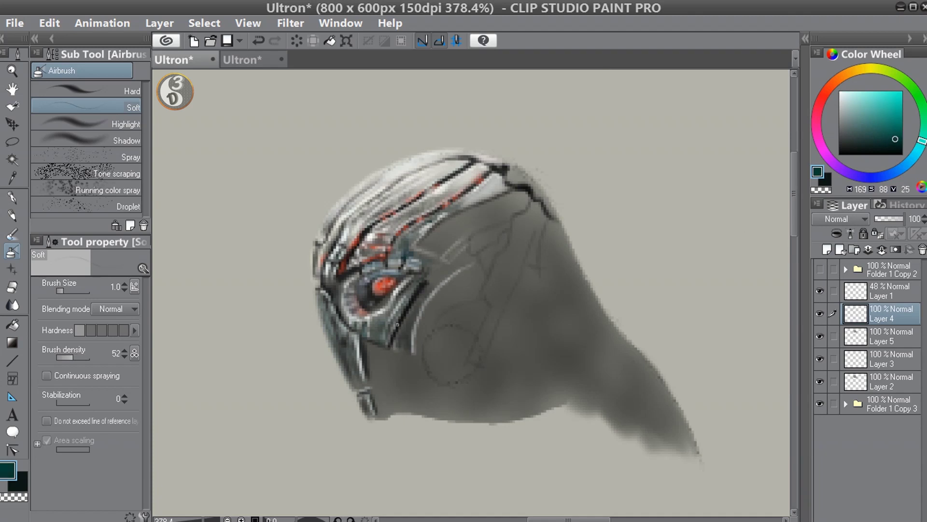
pyautogui.keyDown('alt'); pyautogui.click(422, 290); pyautogui.keyUp('alt')
pyautogui.press(']')
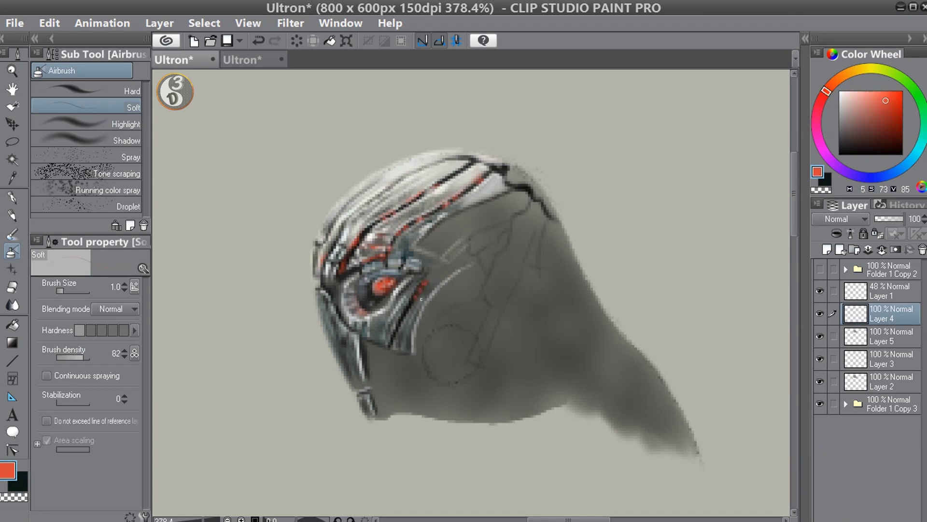
pyautogui.keyDown('alt'); pyautogui.click(422, 283); pyautogui.keyUp('alt')
pyautogui.click(841, 93)
pyautogui.moveTo(429, 286)
pyautogui.mouseDown()
pyautogui.moveTo(406, 316)
pyautogui.moveTo(426, 289)
pyautogui.mouseUp()
# - Fill the circular ear disc with dark green-black shading at brush size 1.5 and density 62
pyautogui.keyDown('alt'); pyautogui.click(394, 338); pyautogui.keyUp('alt')
pyautogui.press(']')
pyautogui.hotkey('ctrl', '[')
pyautogui.hotkey('ctrl', '[')
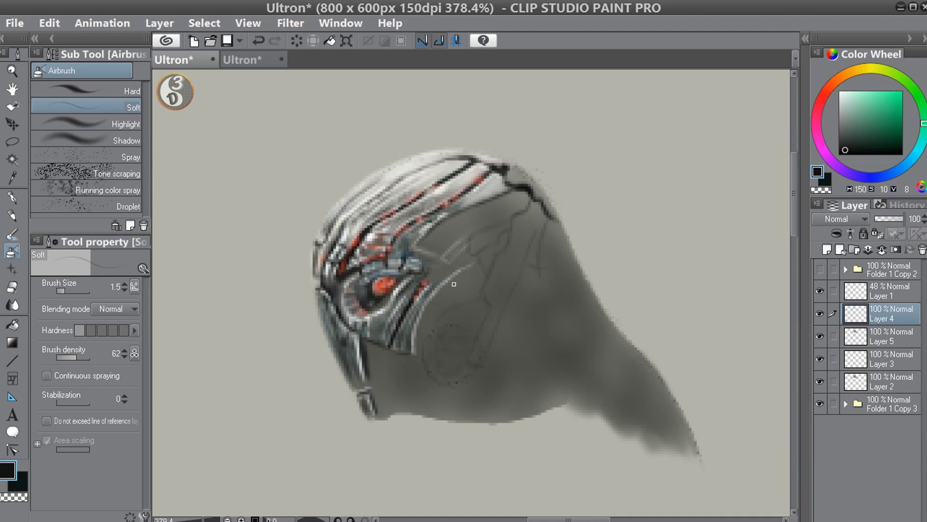
pyautogui.moveTo(896, 143); pyautogui.dragTo(845, 150)
pyautogui.click(896, 140)
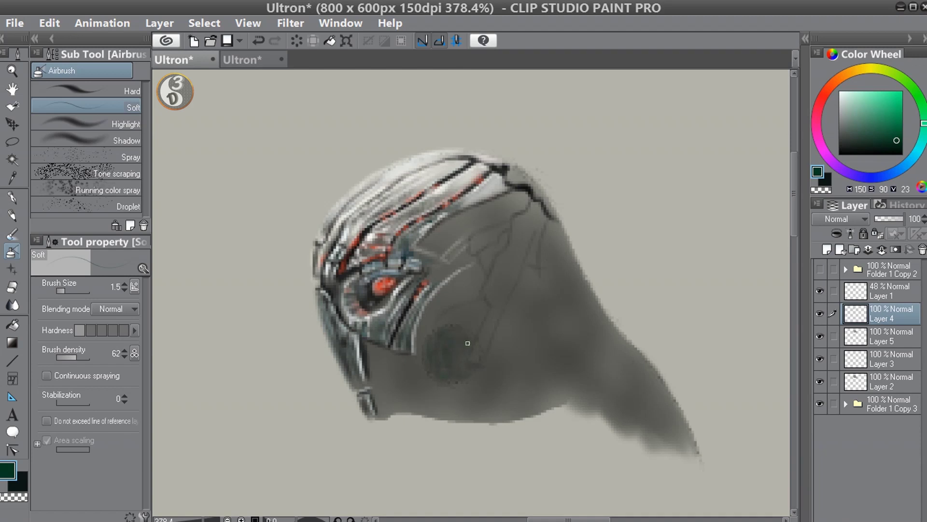
# - Outline the rim of the circular ear disc with thin near-white strokes at brush size 1.0
pyautogui.click(840, 93)
pyautogui.press('[')
pyautogui.moveTo(424, 347)
pyautogui.mouseDown()
pyautogui.moveTo(424, 362)
pyautogui.moveTo(429, 338)
pyautogui.moveTo(447, 326)
pyautogui.moveTo(477, 330)
pyautogui.mouseUp()
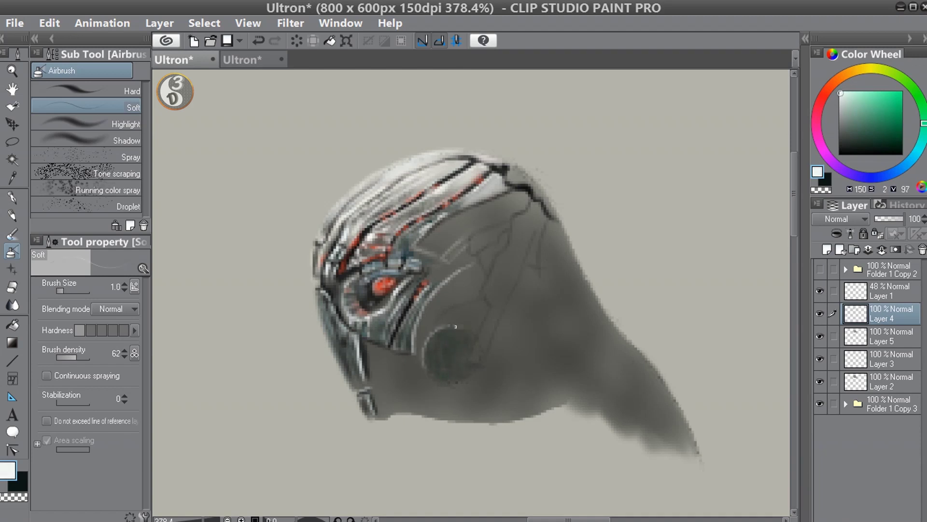
pyautogui.moveTo(427, 371)
pyautogui.mouseDown()
pyautogui.moveTo(443, 383)
pyautogui.moveTo(480, 367)
pyautogui.mouseUp()
pyautogui.moveTo(426, 346); pyautogui.dragTo(441, 382)
pyautogui.moveTo(433, 339); pyautogui.dragTo(466, 329)
# - Paint a soft grey-green tone in the middle of the ear disc with an enlarged brush and density lowered to 37
pyautogui.click(852, 143)
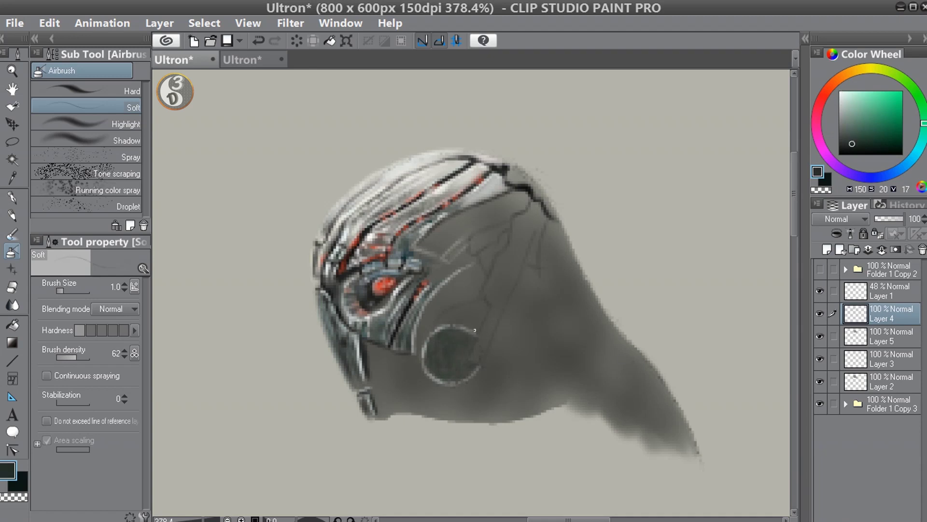
pyautogui.click(850, 123)
pyautogui.press(']')
pyautogui.press(']')
pyautogui.press(']')
pyautogui.press(']')
pyautogui.press(']')
pyautogui.moveTo(454, 352)
pyautogui.mouseDown()
pyautogui.moveTo(457, 344)
pyautogui.moveTo(462, 364)
pyautogui.moveTo(458, 346)
pyautogui.moveTo(438, 338)
pyautogui.moveTo(431, 368)
pyautogui.mouseUp()
pyautogui.hotkey('ctrl', 'z')
pyautogui.click(840, 115)
pyautogui.click(69, 357)
# - Darken the ring just inside the ear disc's rim with near-black at brush size 2.0
pyautogui.click(846, 149)
pyautogui.press('[')
pyautogui.press('[')
pyautogui.press('[')
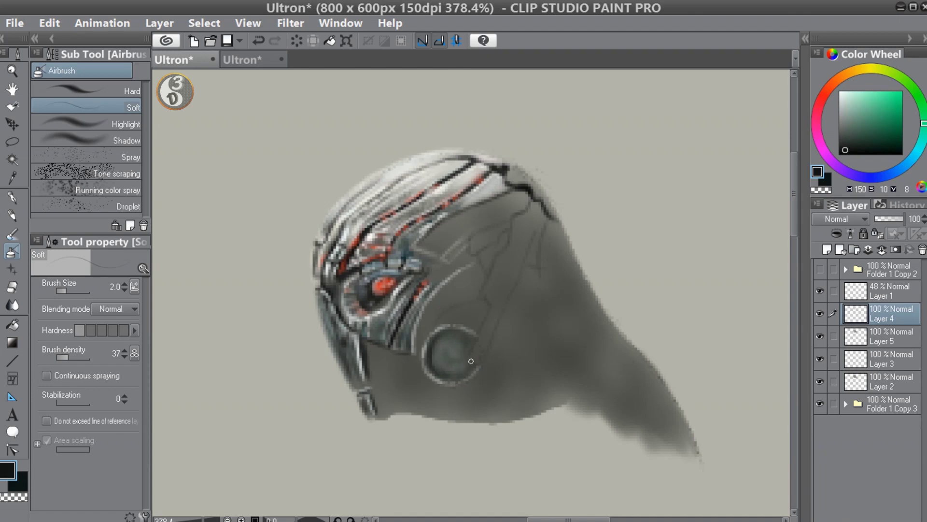
# - Paint a light arc along the lower inside of the ear disc, undoing the last stroke
pyautogui.click(858, 111)
pyautogui.press('[')
pyautogui.moveTo(457, 374); pyautogui.dragTo(449, 377)
pyautogui.click(841, 92)
pyautogui.click(76, 358)
pyautogui.hotkey('ctrl', 'z')
# - Paint a small light hub at the centre of the ear disc
pyautogui.press('[')
pyautogui.click(851, 120)
pyautogui.moveTo(851, 110); pyautogui.dragTo(842, 93)
pyautogui.press(']')
pyautogui.moveTo(451, 346)
pyautogui.mouseDown()
pyautogui.moveTo(448, 354)
pyautogui.moveTo(456, 348)
pyautogui.mouseUp()
pyautogui.keyDown('alt'); pyautogui.click(449, 355); pyautogui.keyUp('alt')
pyautogui.press('[')
# - Refine the ear disc's hub with alternating near-black and light grey strokes
pyautogui.click(843, 149)
pyautogui.click(843, 103)
pyautogui.moveTo(851, 143); pyautogui.dragTo(845, 137)
pyautogui.press(']')
pyautogui.moveTo(460, 348); pyautogui.dragTo(455, 357)
pyautogui.click(843, 150)
pyautogui.click(843, 101)
pyautogui.moveTo(843, 101); pyautogui.dragTo(843, 103)
pyautogui.press('[')
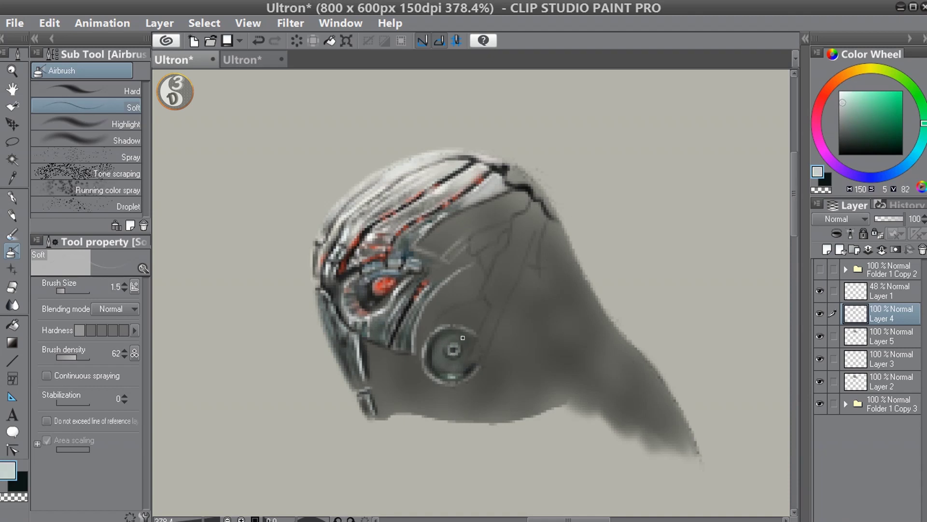
# - Strengthen the dark inner ring around the ear disc's front side with near-black strokes
pyautogui.keyDown('alt'); pyautogui.click(449, 336); pyautogui.keyUp('alt')
pyautogui.press('[')
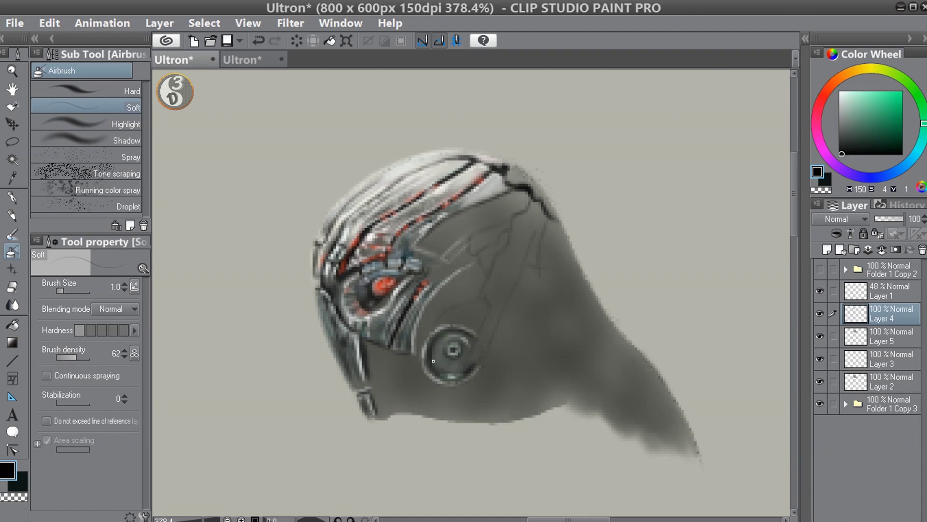
pyautogui.click(843, 151)
pyautogui.press(']')
pyautogui.moveTo(434, 340); pyautogui.dragTo(431, 367)
pyautogui.press('[')
pyautogui.press('[')
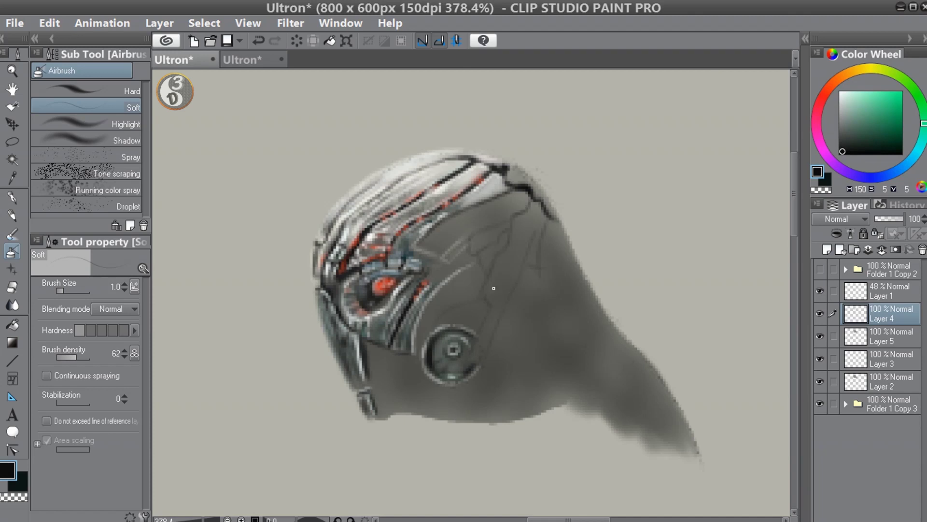
# - Trace thin near-white edges for the long side panel running from the ear disc up to the back of the temple
pyautogui.keyDown('alt'); pyautogui.click(482, 333); pyautogui.keyUp('alt')
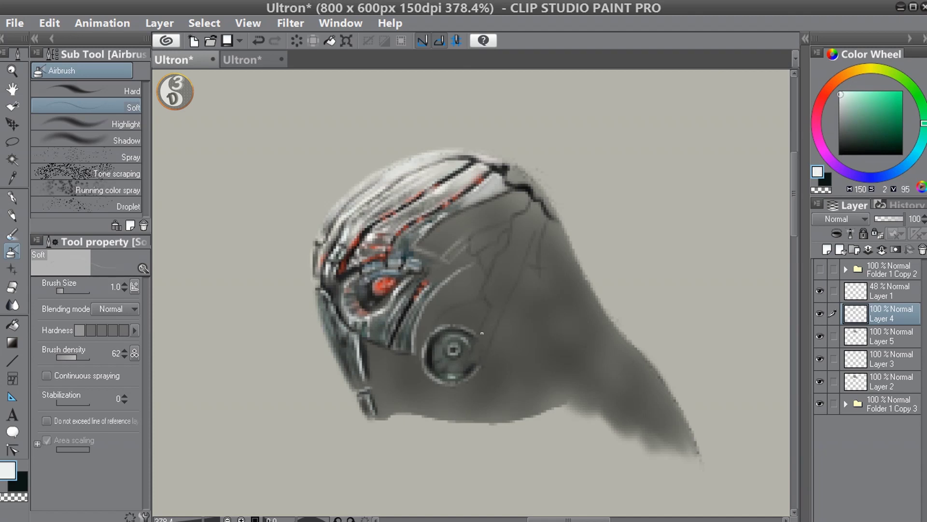
pyautogui.moveTo(476, 350)
pyautogui.mouseDown()
pyautogui.moveTo(488, 311)
pyautogui.moveTo(482, 293)
pyautogui.moveTo(532, 200)
pyautogui.mouseUp()
pyautogui.hotkey('ctrl', 'z')
pyautogui.moveTo(479, 362); pyautogui.dragTo(512, 291)
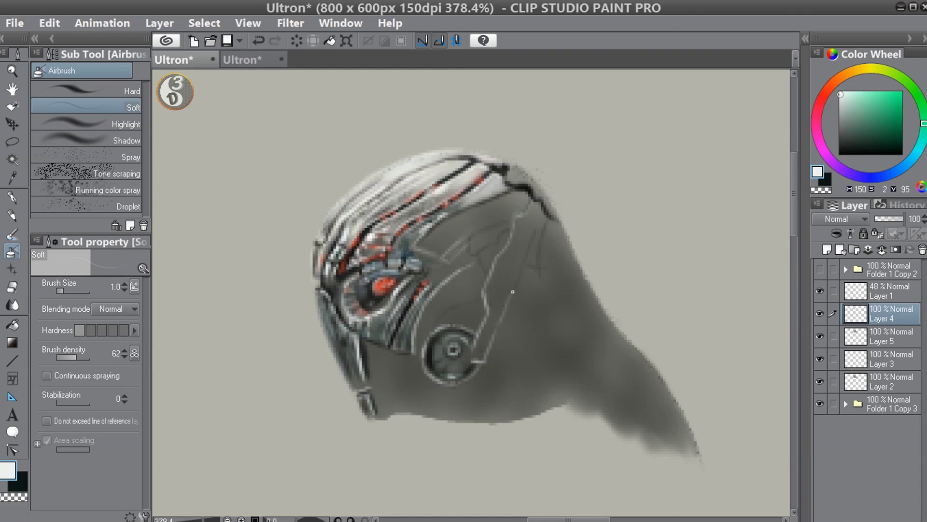
# - Save the drawing and add small light grey accents inside the ear disc around its hub
pyautogui.keyDown('alt'); pyautogui.click(479, 359); pyautogui.keyUp('alt')
pyautogui.hotkey('ctrl', 's')
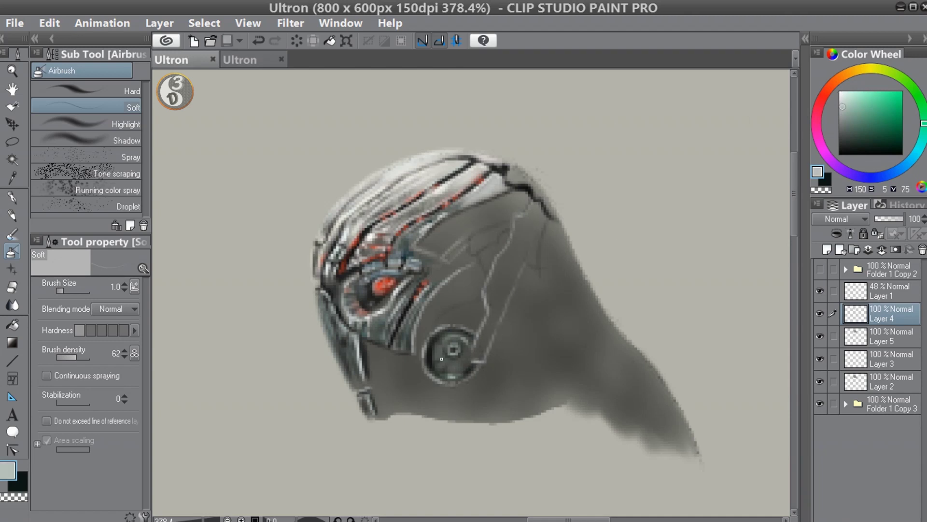
pyautogui.moveTo(441, 359); pyautogui.dragTo(446, 363)
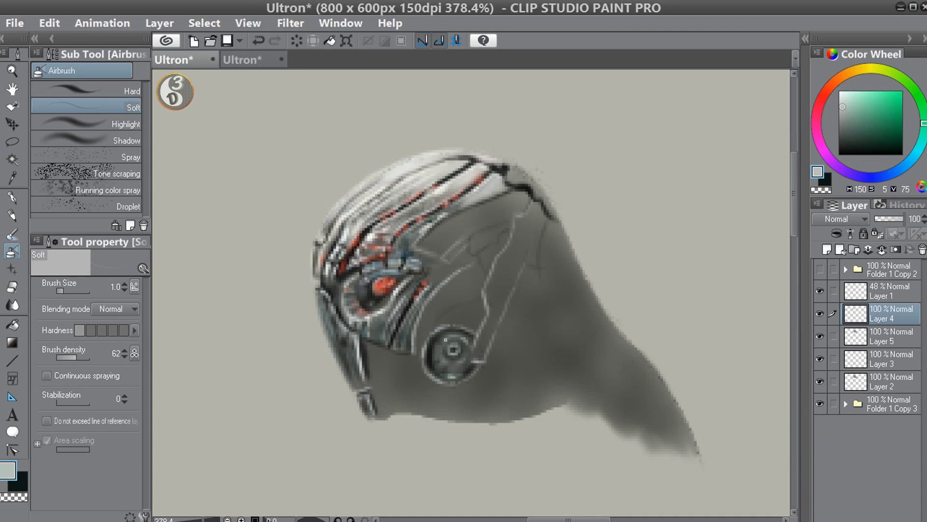
# - Paint dark strokes in the recess between the curved white edge and the ear disc
pyautogui.click(844, 149)
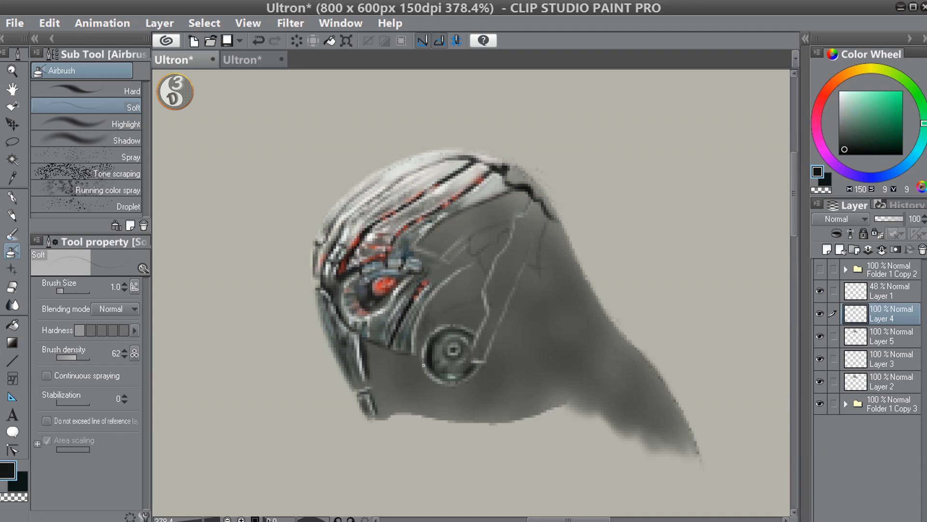
pyautogui.moveTo(470, 287); pyautogui.dragTo(440, 313)
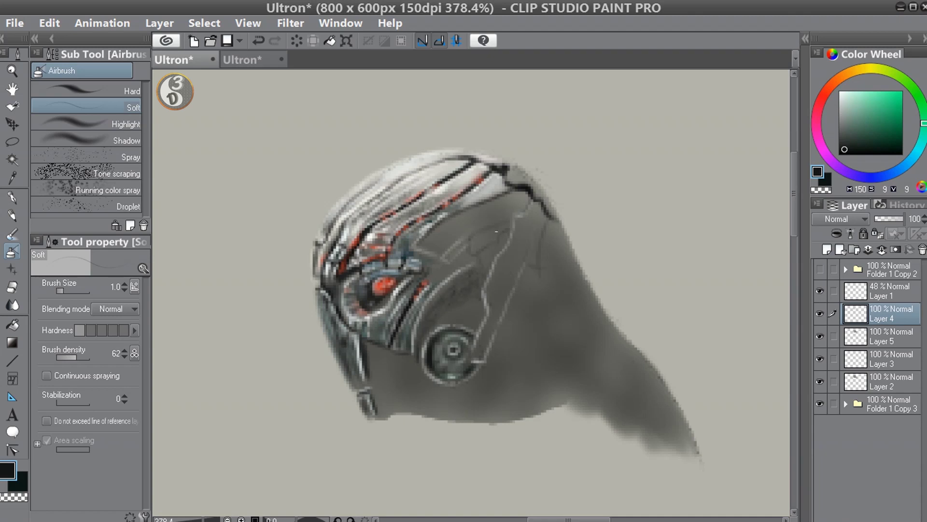
pyautogui.click(898, 140)
pyautogui.click(850, 145)
# - Darken the upper end of the curved band above the ear disc with near-black at brush size 2.5
pyautogui.press(']')
pyautogui.press(']')
pyautogui.press(']')
pyautogui.click(846, 147)
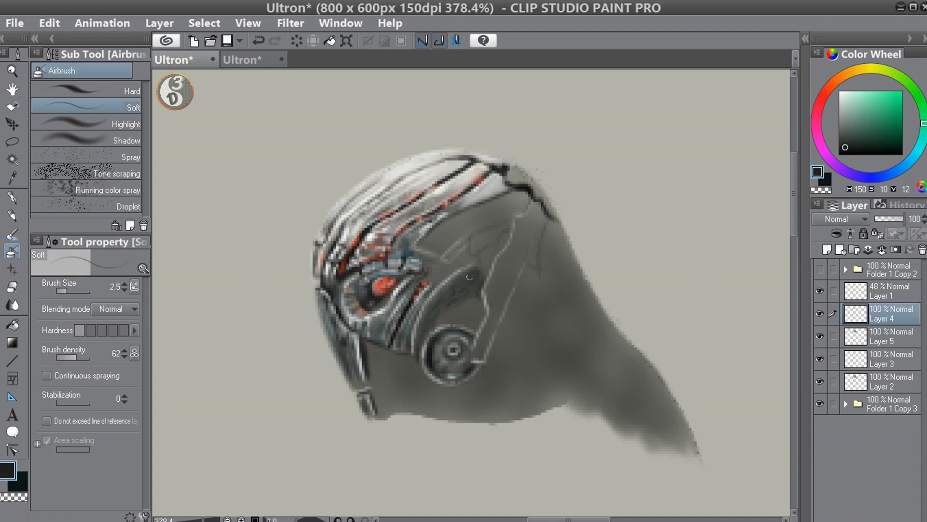
# - Paint a thin near-white highlight along the inner edge of the curved band above the ear disc
pyautogui.click(849, 125)
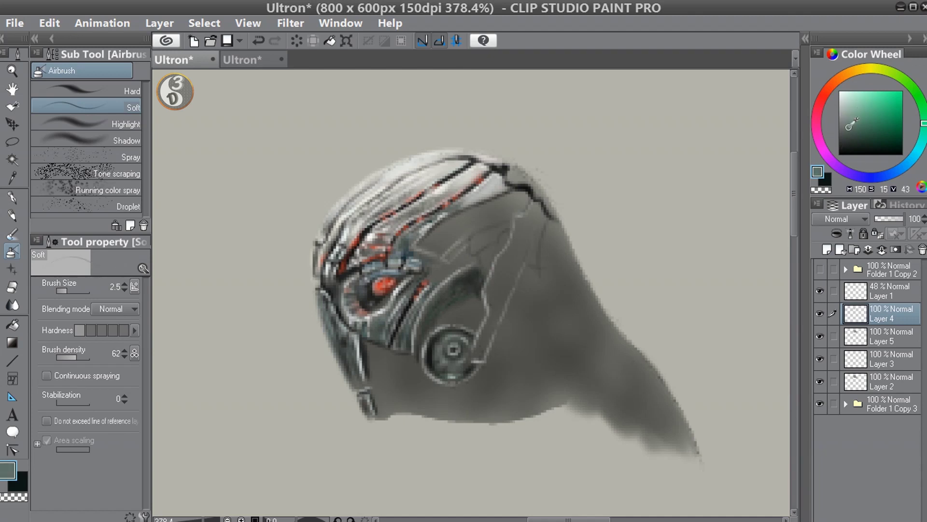
pyautogui.click(839, 92)
pyautogui.press('[')
pyautogui.press('[')
pyautogui.press('[')
pyautogui.moveTo(440, 317); pyautogui.dragTo(468, 296)
# - Deepen the shadows along the curved band, from above the ear disc up to its top end, with near-black
pyautogui.click(843, 150)
pyautogui.press(']')
pyautogui.moveTo(420, 327)
pyautogui.mouseDown()
pyautogui.moveTo(414, 352)
pyautogui.moveTo(419, 324)
pyautogui.mouseUp()
pyautogui.click(841, 153)
pyautogui.moveTo(449, 285); pyautogui.dragTo(428, 308)
pyautogui.moveTo(471, 276); pyautogui.dragTo(464, 281)
pyautogui.press('[')
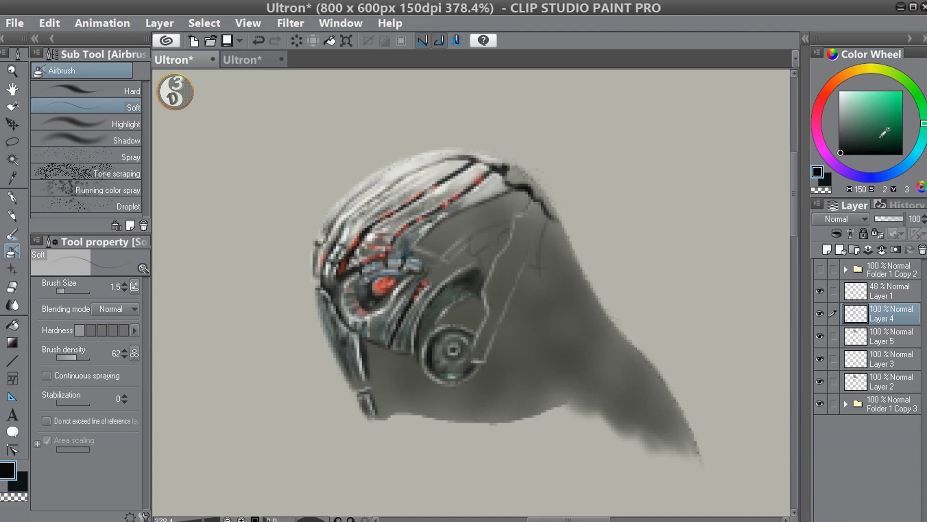
# - Refine the upper end of the curved band above the ear disc with sampled near-black and pale grey strokes
pyautogui.moveTo(446, 272); pyautogui.dragTo(438, 281)
pyautogui.keyDown('alt'); pyautogui.click(444, 292); pyautogui.keyUp('alt')
pyautogui.press(']')
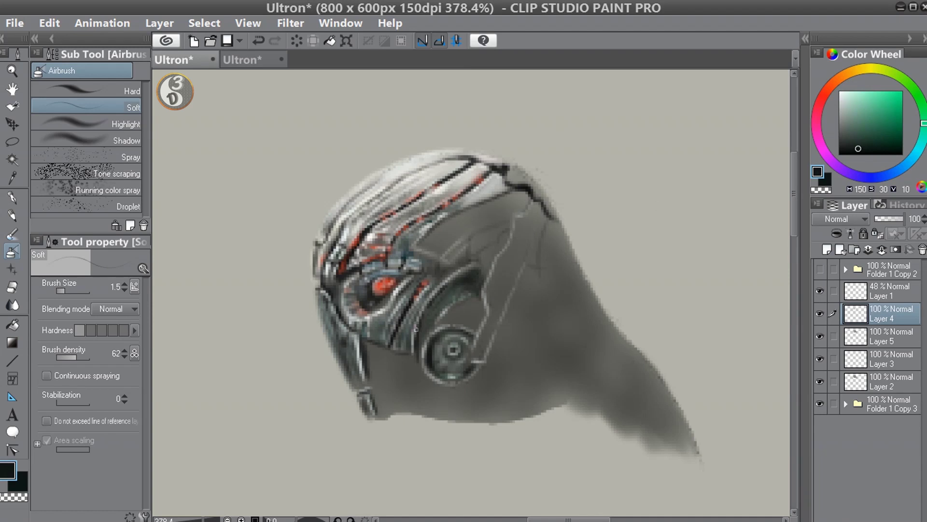
pyautogui.press('[')
pyautogui.keyDown('alt'); pyautogui.click(461, 273); pyautogui.keyUp('alt')
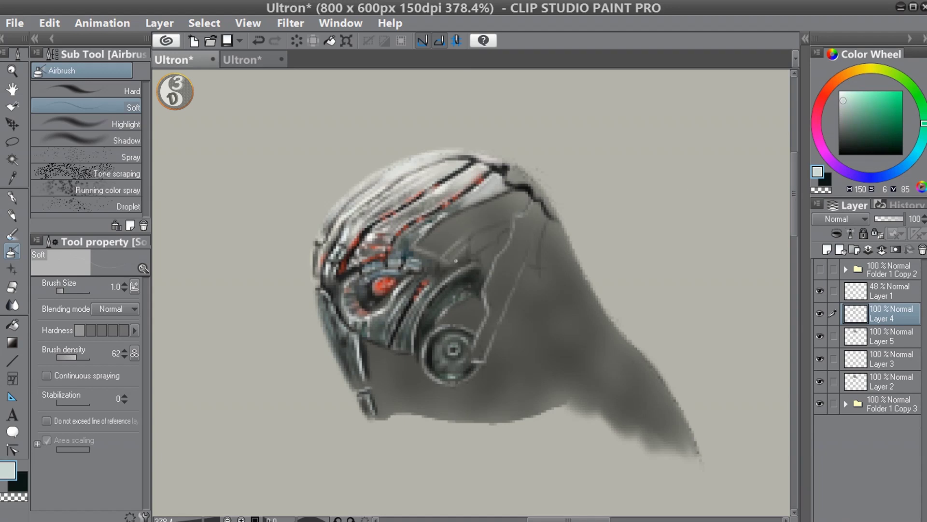
pyautogui.press(']')
pyautogui.keyDown('alt'); pyautogui.click(456, 261); pyautogui.keyUp('alt')
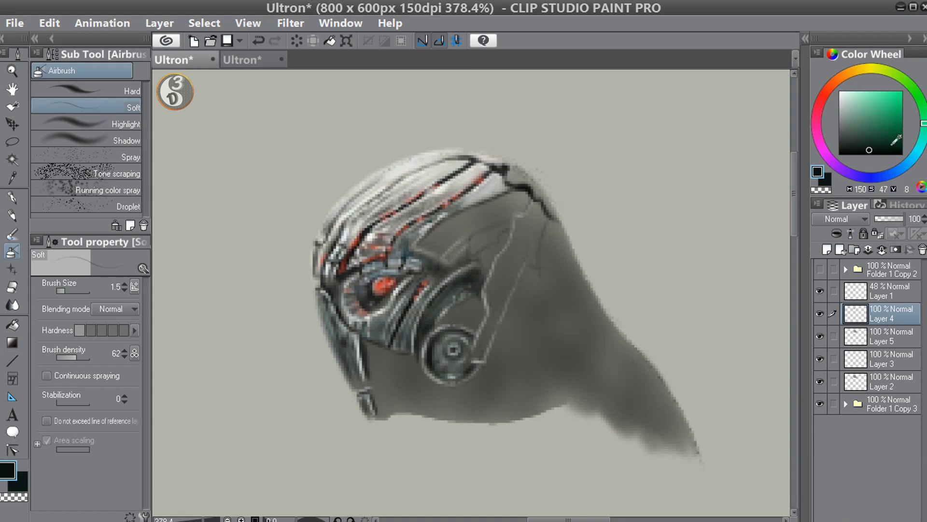
# - Paint grey-green tones and a near-white edge on the brow joint and the plate behind it, at brush size 1.0
pyautogui.click(855, 130)
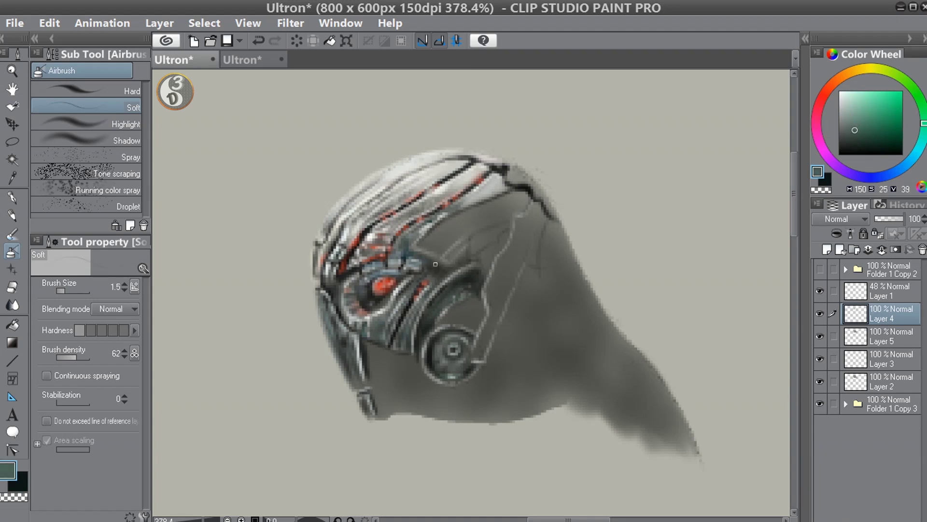
pyautogui.click(858, 145)
pyautogui.moveTo(405, 248); pyautogui.dragTo(409, 250)
pyautogui.click(853, 123)
pyautogui.keyDown('alt'); pyautogui.click(416, 249); pyautogui.keyUp('alt')
pyautogui.press('[')
pyautogui.click(81, 358)
pyautogui.moveTo(420, 250); pyautogui.dragTo(442, 259)
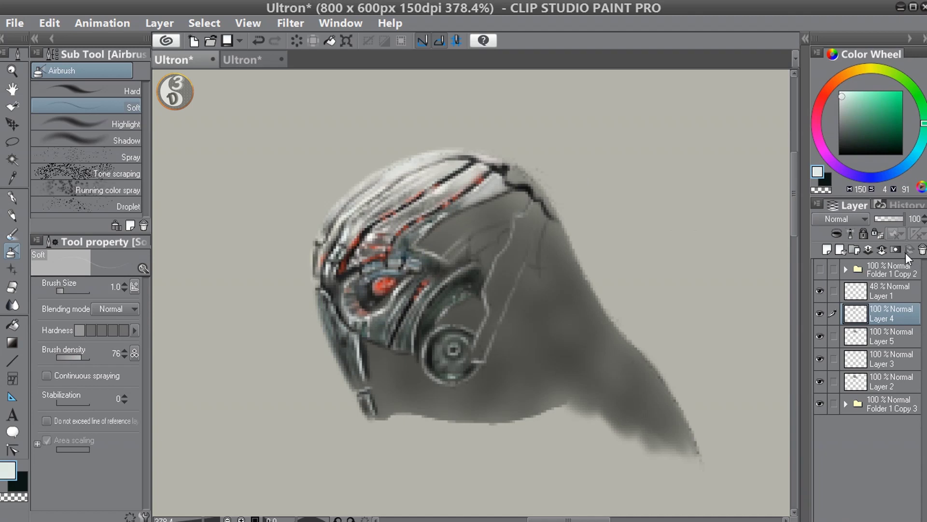
# - Add dark strokes and white highlights to the small plates between the brow joint and the curved band
pyautogui.keyDown('alt'); pyautogui.click(428, 264); pyautogui.keyUp('alt')
pyautogui.keyDown('alt'); pyautogui.click(428, 265); pyautogui.keyUp('alt')
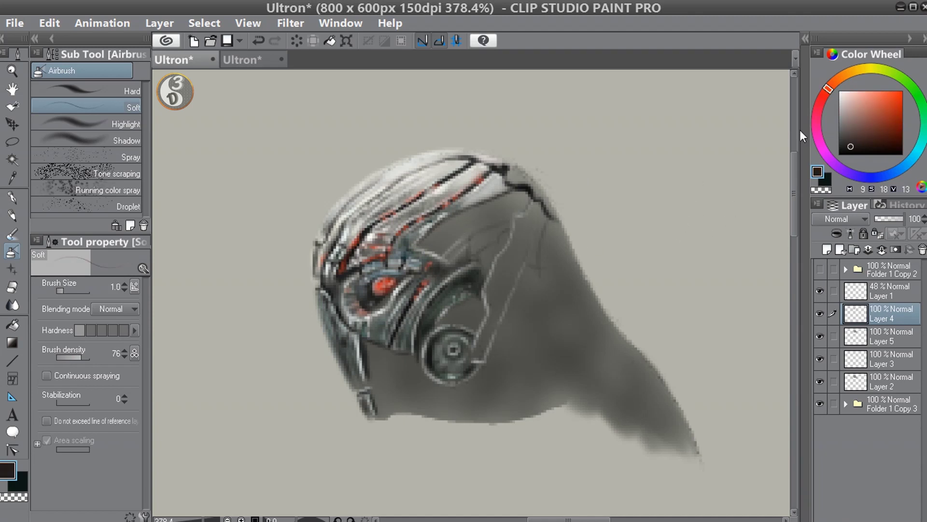
pyautogui.moveTo(923, 142); pyautogui.dragTo(923, 133)
pyautogui.moveTo(446, 262)
pyautogui.mouseDown()
pyautogui.moveTo(465, 248)
pyautogui.moveTo(447, 262)
pyautogui.mouseUp()
pyautogui.click(840, 91)
pyautogui.click(71, 358)
pyautogui.press(']')
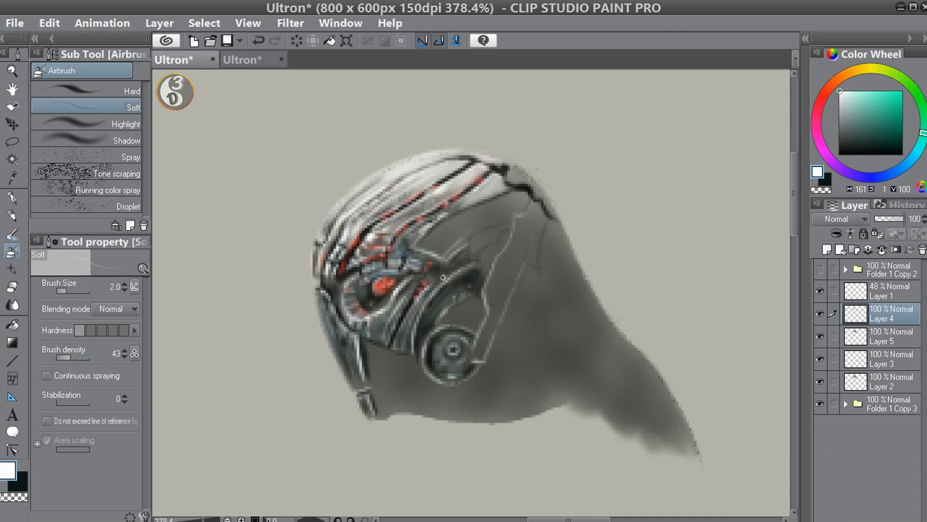
pyautogui.press('[')
pyautogui.press(']')
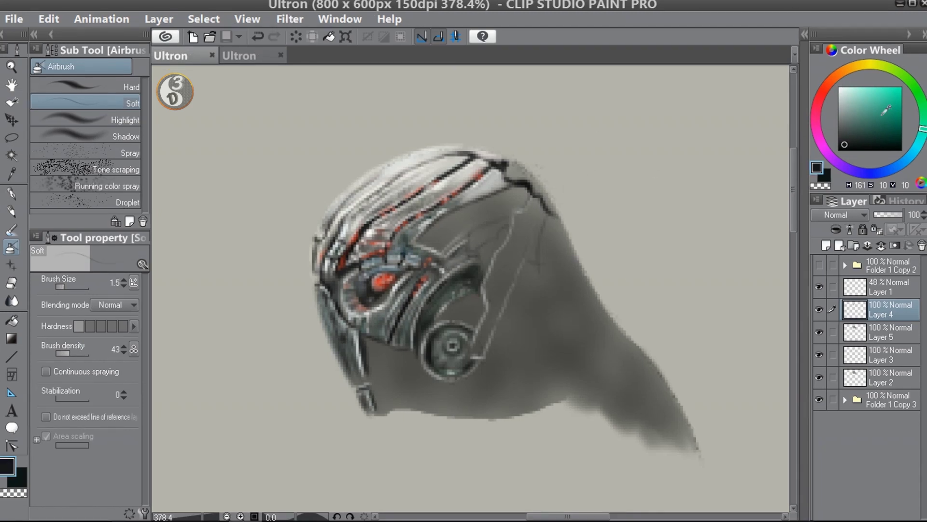
# - Shade the lower ring of the ear disc with near-black and add light accents at brush density 74
pyautogui.moveTo(454, 374); pyautogui.dragTo(453, 371)
pyautogui.click(843, 145)
pyautogui.click(80, 353)
pyautogui.click(855, 97)
pyautogui.click(840, 90)
pyautogui.keyDown('alt'); pyautogui.click(443, 362); pyautogui.keyUp('alt')
pyautogui.keyDown('alt'); pyautogui.click(442, 362); pyautogui.keyUp('alt')
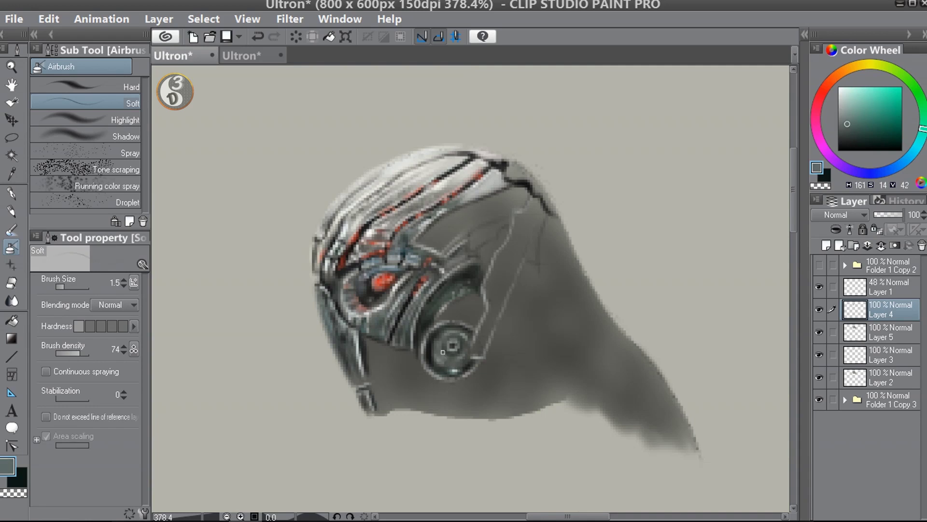
# - Deepen the inner ring of the ear disc with dark grey-green strokes
pyautogui.keyDown('alt'); pyautogui.click(454, 341); pyautogui.keyUp('alt')
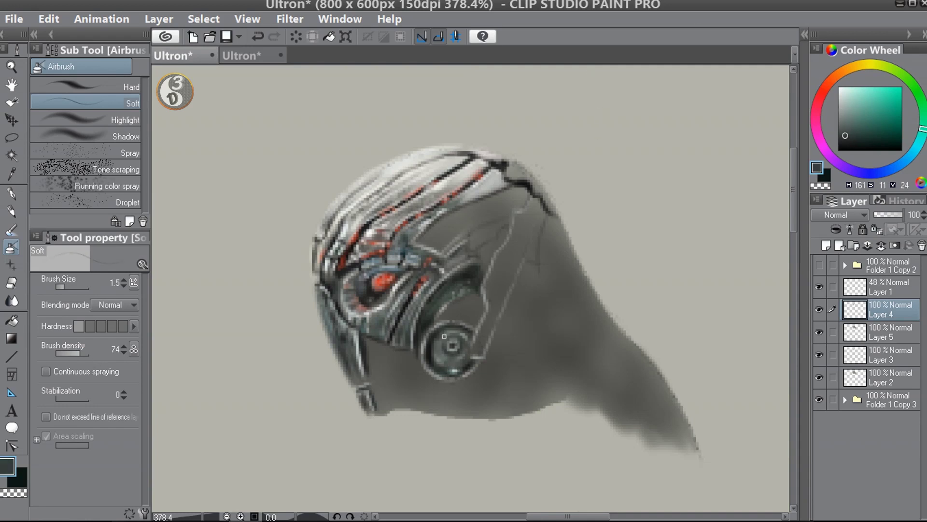
pyautogui.press('[')
pyautogui.moveTo(852, 136); pyautogui.dragTo(851, 142)
pyautogui.press(']')
pyautogui.press(']')
# - Fill the recess above the ear disc with orange-red sampled from the eye, using the soft airbrush at size 2.5
pyautogui.press('p')
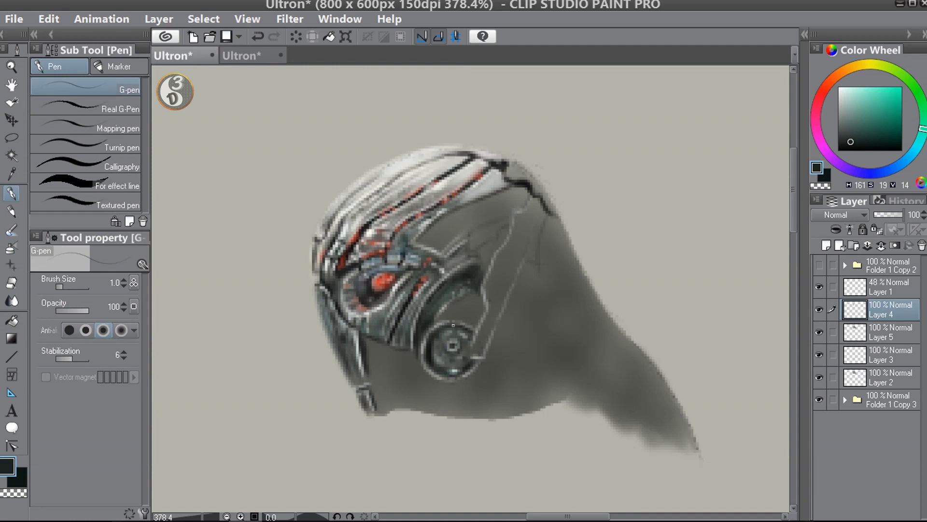
pyautogui.keyDown('alt'); pyautogui.click(385, 281); pyautogui.keyUp('alt')
pyautogui.press('b')
pyautogui.moveTo(485, 313)
pyautogui.mouseDown()
pyautogui.moveTo(467, 304)
pyautogui.moveTo(455, 311)
pyautogui.moveTo(463, 314)
pyautogui.moveTo(475, 292)
pyautogui.mouseUp()
pyautogui.keyDown('alt'); pyautogui.click(475, 291); pyautogui.keyUp('alt')
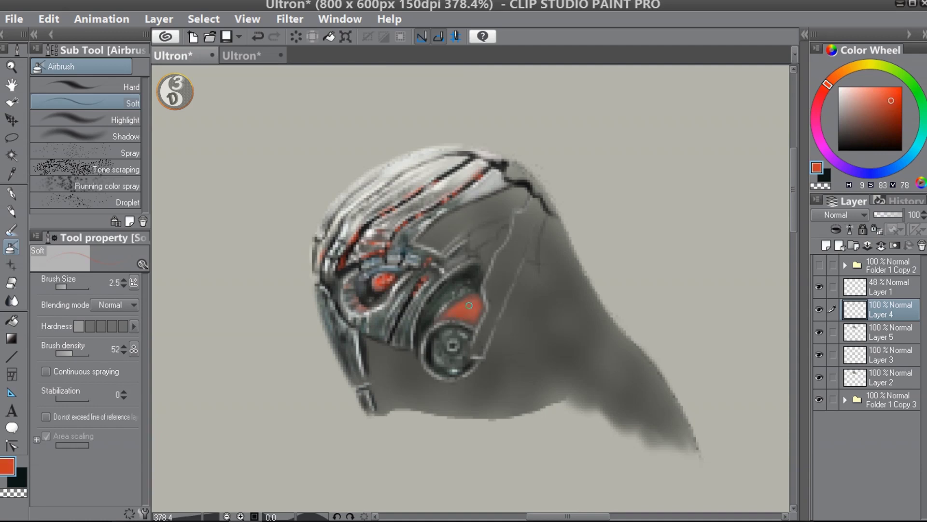
pyautogui.click(82, 353)
pyautogui.moveTo(476, 298); pyautogui.dragTo(486, 307)
# - Shade the orange recess edges with dark red and add thin pale pinkish highlights at brush size 1.0
pyautogui.click(890, 141)
pyautogui.click(70, 353)
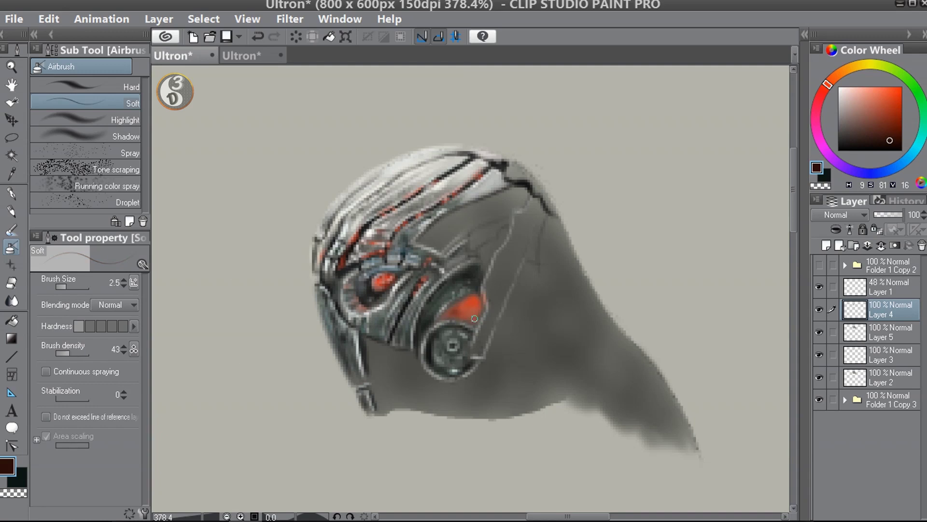
pyautogui.press('[')
pyautogui.click(845, 101)
pyautogui.press('[')
pyautogui.moveTo(458, 305)
pyautogui.mouseDown()
pyautogui.moveTo(455, 318)
pyautogui.moveTo(470, 306)
pyautogui.mouseUp()
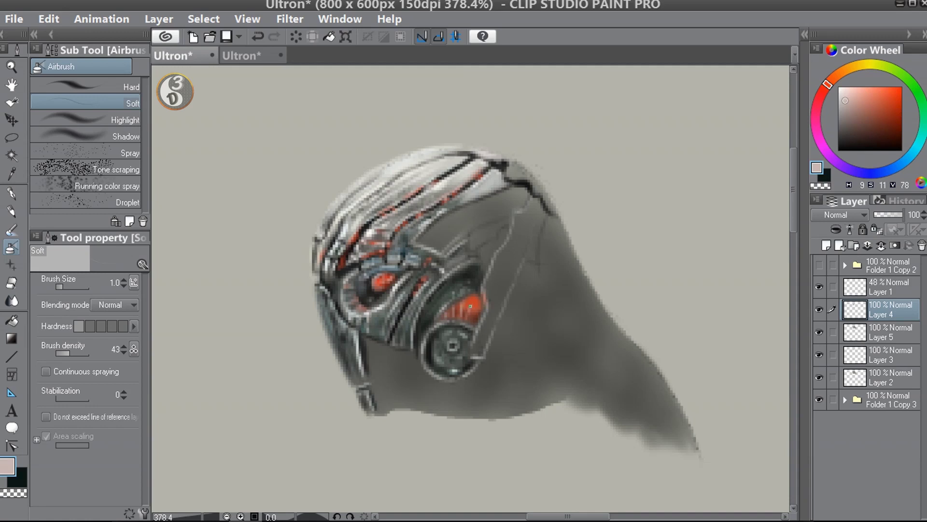
# - Paint near-black ribs and edge shadows across the orange recess above the ear disc
pyautogui.press(']')
pyautogui.press(']')
pyautogui.hotkey('ctrl', ']')
pyautogui.keyDown('alt'); pyautogui.click(482, 278); pyautogui.keyUp('alt')
pyautogui.press('[')
pyautogui.moveTo(440, 318); pyautogui.dragTo(463, 303)
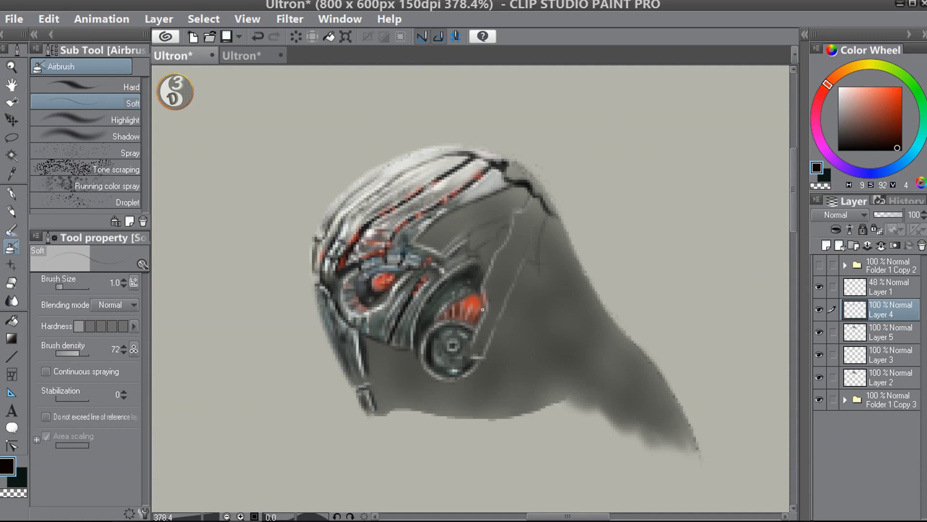
pyautogui.press(']')
pyautogui.press(']')
pyautogui.moveTo(472, 300); pyautogui.dragTo(476, 306)
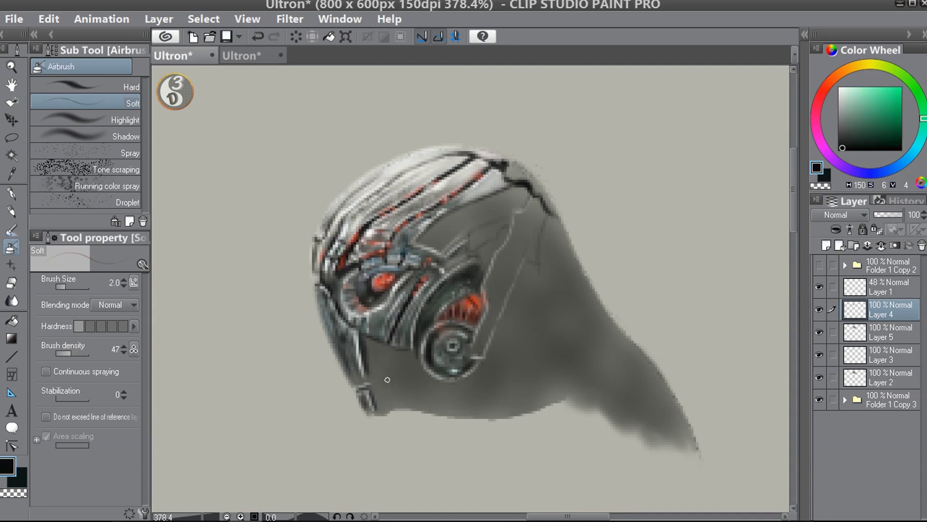
# - Texture the jaw area below the cheek plate with near-black strokes at brush size 1.0 and tint it green-grey
pyautogui.press('[')
pyautogui.press('[')
pyautogui.moveTo(375, 374)
pyautogui.mouseDown()
pyautogui.moveTo(403, 399)
pyautogui.moveTo(379, 359)
pyautogui.moveTo(410, 365)
pyautogui.moveTo(408, 399)
pyautogui.moveTo(390, 371)
pyautogui.moveTo(402, 387)
pyautogui.moveTo(476, 376)
pyautogui.moveTo(432, 397)
pyautogui.moveTo(454, 400)
pyautogui.moveTo(404, 403)
pyautogui.moveTo(451, 401)
pyautogui.mouseUp()
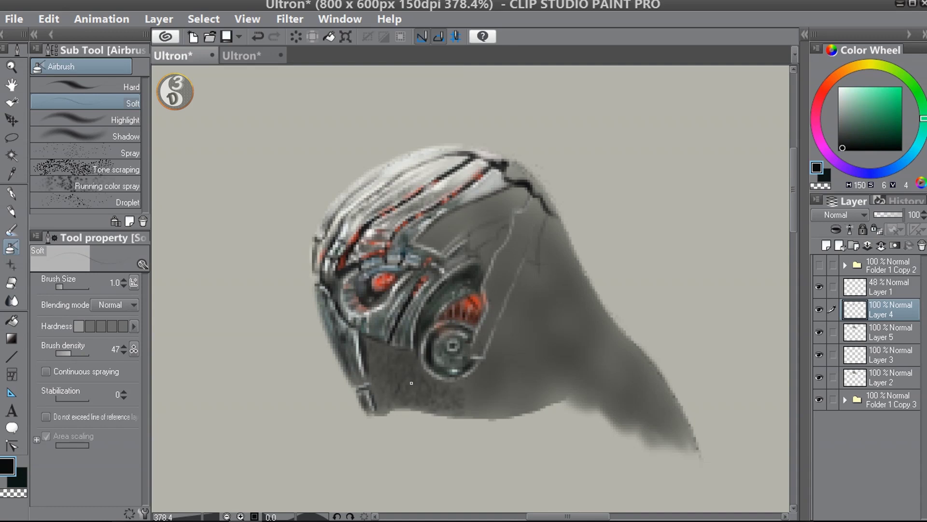
pyautogui.keyDown('alt'); pyautogui.click(396, 368); pyautogui.keyUp('alt')
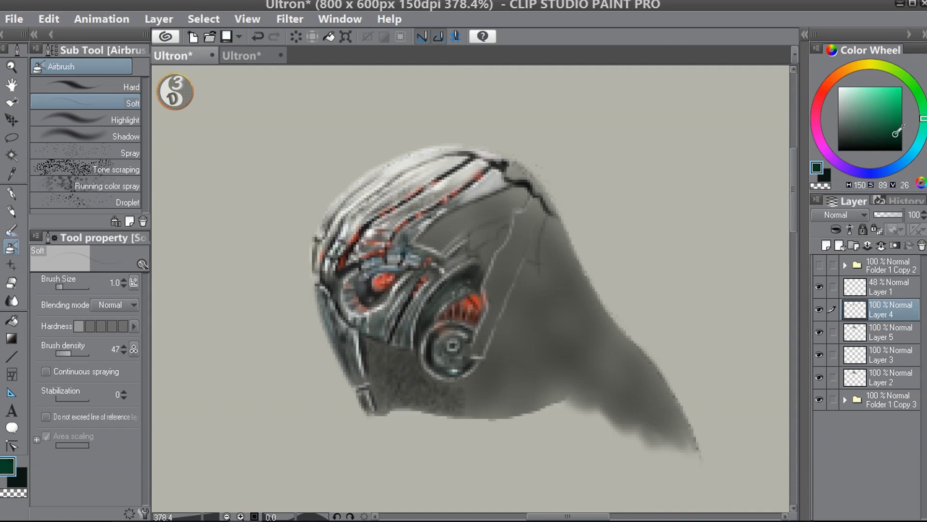
pyautogui.press(']')
pyautogui.click(847, 116)
pyautogui.press('[')
# - Draw near-white panel lines across the jaw at brush size 1.0 and density 66, undoing the misplaced strokes
pyautogui.click(848, 91)
pyautogui.click(842, 89)
pyautogui.click(76, 353)
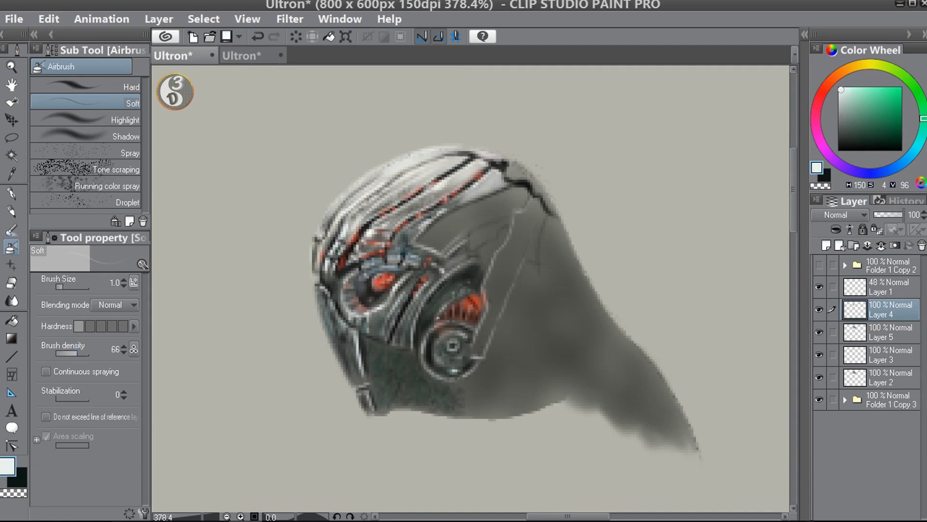
pyautogui.press(']')
pyautogui.moveTo(417, 381)
pyautogui.mouseDown()
pyautogui.moveTo(413, 363)
pyautogui.moveTo(429, 381)
pyautogui.mouseUp()
pyautogui.hotkey('ctrl', 'z')
pyautogui.press('[')
pyautogui.moveTo(368, 380)
pyautogui.mouseDown()
pyautogui.moveTo(414, 359)
pyautogui.moveTo(404, 378)
pyautogui.moveTo(383, 377)
pyautogui.moveTo(416, 373)
pyautogui.moveTo(430, 355)
pyautogui.moveTo(405, 377)
pyautogui.moveTo(425, 254)
pyautogui.moveTo(406, 355)
pyautogui.mouseUp()
pyautogui.hotkey('ctrl', 'z')
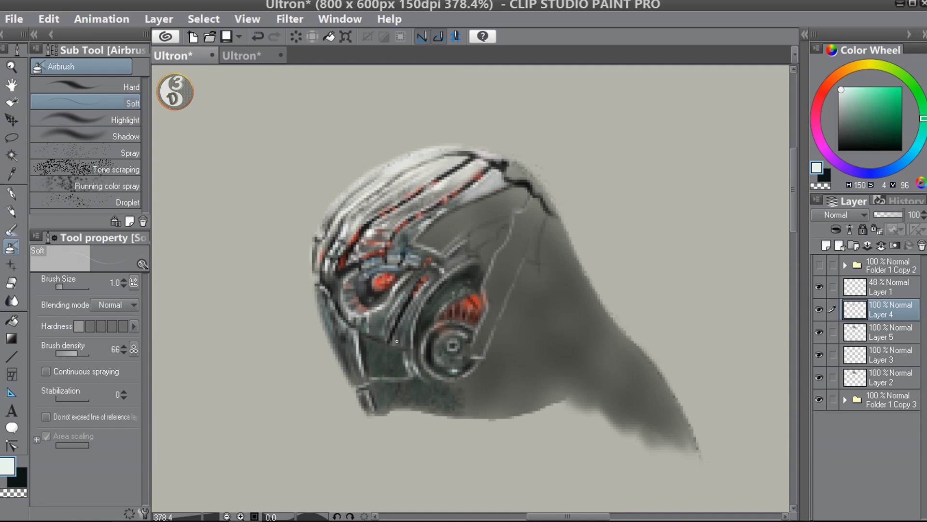
# - Shade the cheek panel beside the mouth with dark green and add mid-grey strokes along its front edge
pyautogui.moveTo(853, 145); pyautogui.dragTo(896, 146)
pyautogui.press(']')
pyautogui.moveTo(405, 375)
pyautogui.mouseDown()
pyautogui.moveTo(402, 359)
pyautogui.moveTo(385, 360)
pyautogui.mouseUp()
pyautogui.keyDown('alt'); pyautogui.click(373, 350); pyautogui.keyUp('alt')
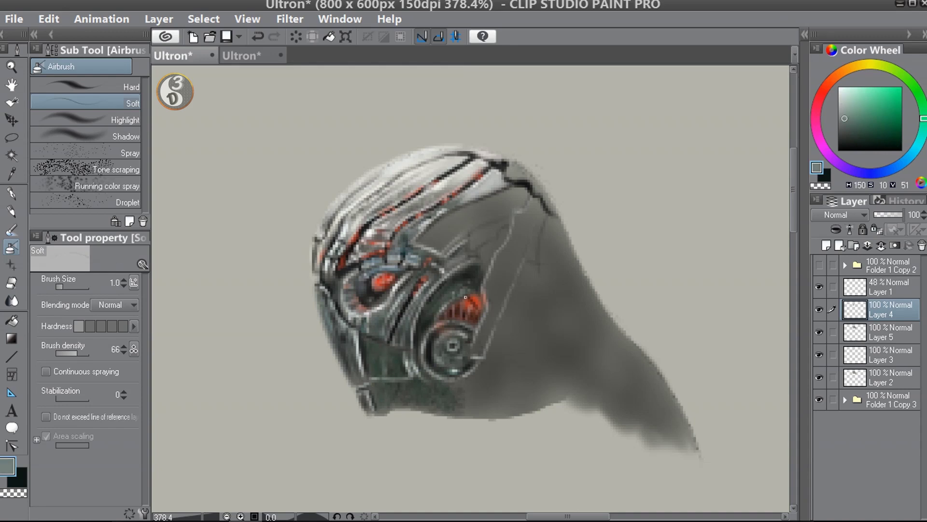
pyautogui.moveTo(366, 347); pyautogui.dragTo(368, 361)
pyautogui.keyDown('alt'); pyautogui.click(391, 372); pyautogui.keyUp('alt')
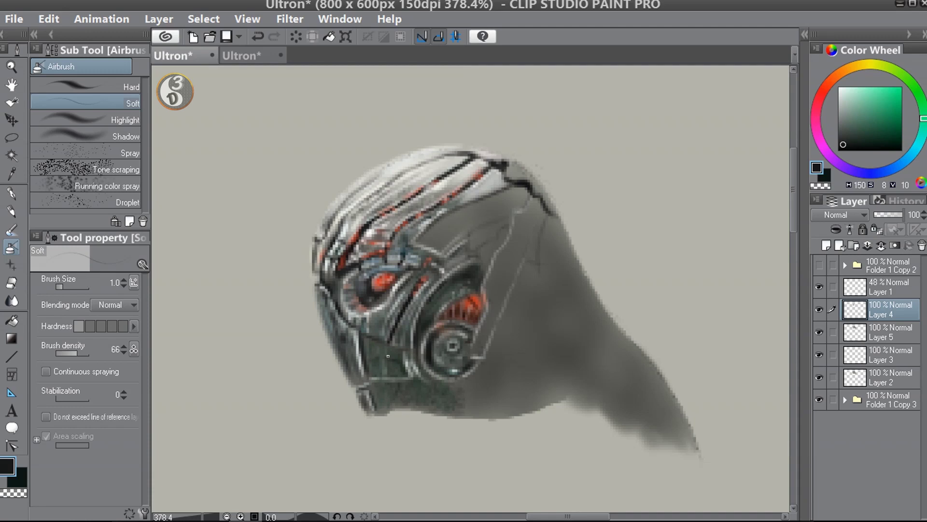
# - Rework the dark and light details along the lower jaw panel line, undoing the strokes that miss
pyautogui.keyDown('alt'); pyautogui.click(439, 278); pyautogui.keyUp('alt')
pyautogui.moveTo(406, 377)
pyautogui.mouseDown()
pyautogui.moveTo(393, 378)
pyautogui.moveTo(375, 409)
pyautogui.mouseUp()
pyautogui.hotkey('ctrl', 'z')
pyautogui.hotkey('ctrl', 'z')
pyautogui.keyDown('alt'); pyautogui.click(393, 377); pyautogui.keyUp('alt')
pyautogui.press(']')
pyautogui.press(']')
pyautogui.keyDown('alt'); pyautogui.click(392, 393); pyautogui.keyUp('alt')
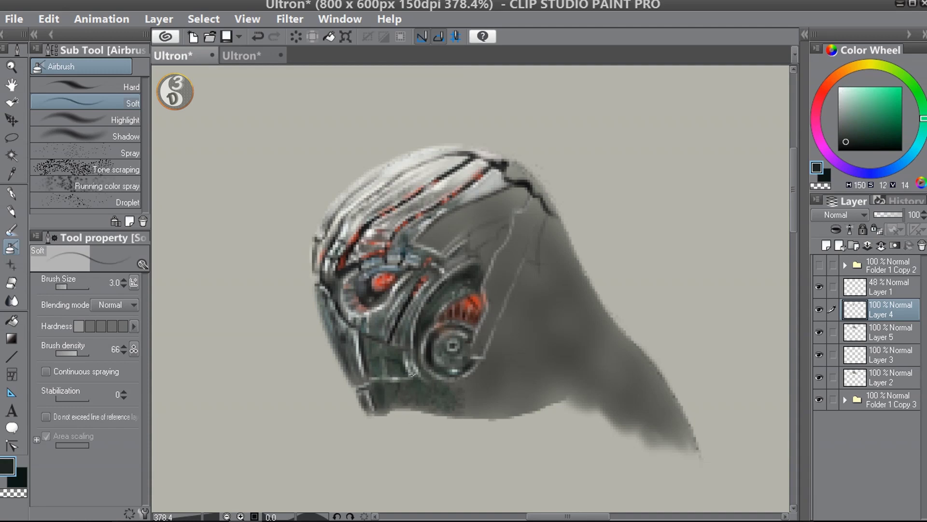
# - Paint thin near-white panel edges on the lower jaw at brush size 1.0 and pick a near-black for shading
pyautogui.moveTo(841, 104); pyautogui.dragTo(841, 89)
pyautogui.press('[')
pyautogui.press('[')
pyautogui.press('[')
pyautogui.press('[')
pyautogui.moveTo(407, 381); pyautogui.dragTo(414, 405)
pyautogui.keyDown('alt'); pyautogui.click(400, 388); pyautogui.keyUp('alt')
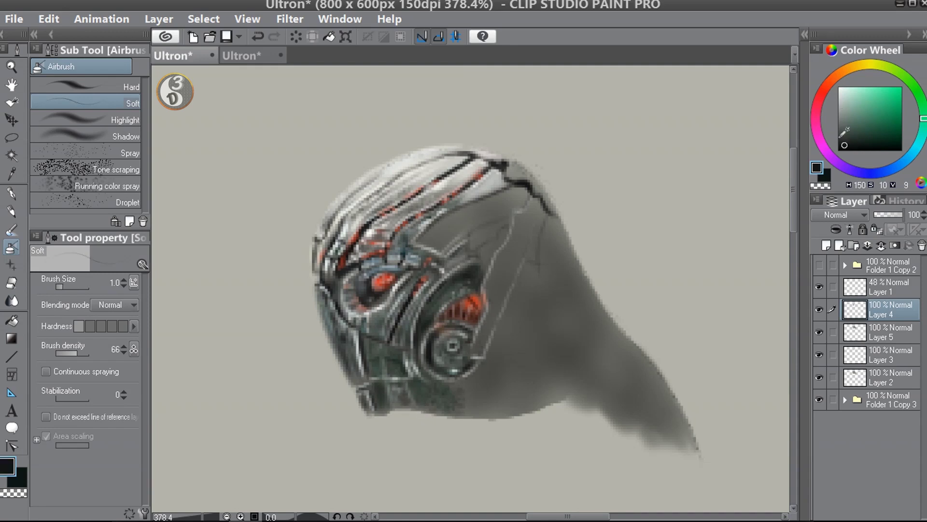
# - Paint dark and light grey detail between the cheek panel and the ear disc, and save the file
pyautogui.keyDown('alt'); pyautogui.click(399, 365); pyautogui.keyUp('alt')
pyautogui.moveTo(390, 365)
pyautogui.mouseDown()
pyautogui.moveTo(437, 405)
pyautogui.moveTo(433, 381)
pyautogui.moveTo(456, 385)
pyautogui.moveTo(424, 367)
pyautogui.mouseUp()
pyautogui.keyDown('alt'); pyautogui.click(425, 370); pyautogui.keyUp('alt')
pyautogui.press(']')
pyautogui.click(841, 116)
pyautogui.hotkey('ctrl', 's')
pyautogui.press(']')
pyautogui.keyDown('alt'); pyautogui.click(417, 380); pyautogui.keyUp('alt')
pyautogui.press('[')
pyautogui.press('[')
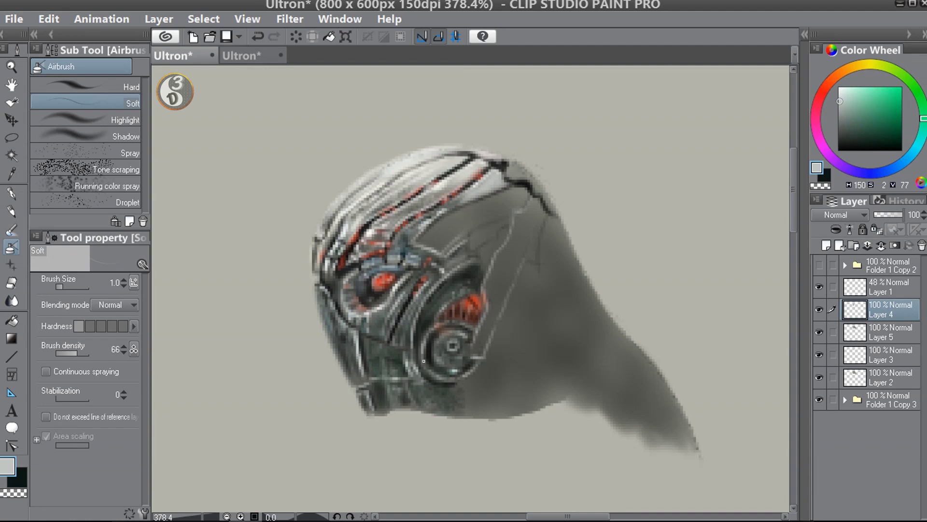
# - Detail the jaw below the ear disc with sampled darks and mid green-grey strokes
pyautogui.keyDown('alt'); pyautogui.click(432, 374); pyautogui.keyUp('alt')
pyautogui.keyDown('alt'); pyautogui.click(427, 387); pyautogui.keyUp('alt')
pyautogui.keyDown('alt'); pyautogui.click(433, 392); pyautogui.keyUp('alt')
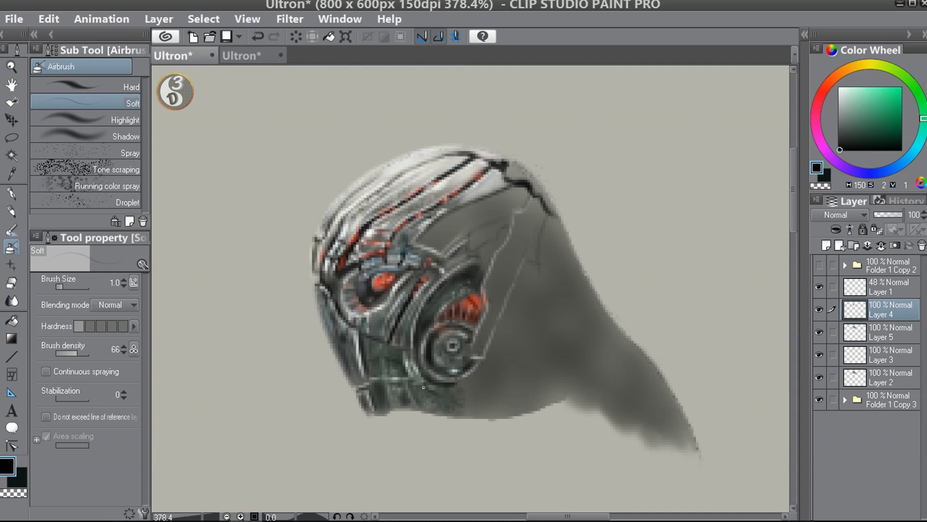
pyautogui.click(850, 111)
pyautogui.press('[')
pyautogui.press(']')
pyautogui.moveTo(440, 395); pyautogui.dragTo(446, 389)
# - Texture the temple panel above the curved band with near-black strokes and dark green
pyautogui.click(841, 148)
pyautogui.moveTo(448, 241)
pyautogui.mouseDown()
pyautogui.moveTo(443, 235)
pyautogui.moveTo(470, 236)
pyautogui.mouseUp()
pyautogui.moveTo(515, 213)
pyautogui.mouseDown()
pyautogui.moveTo(507, 198)
pyautogui.moveTo(453, 225)
pyautogui.moveTo(445, 243)
pyautogui.mouseUp()
pyautogui.moveTo(462, 233); pyautogui.dragTo(489, 214)
pyautogui.moveTo(468, 248)
pyautogui.mouseDown()
pyautogui.moveTo(469, 229)
pyautogui.moveTo(482, 220)
pyautogui.mouseUp()
pyautogui.click(898, 135)
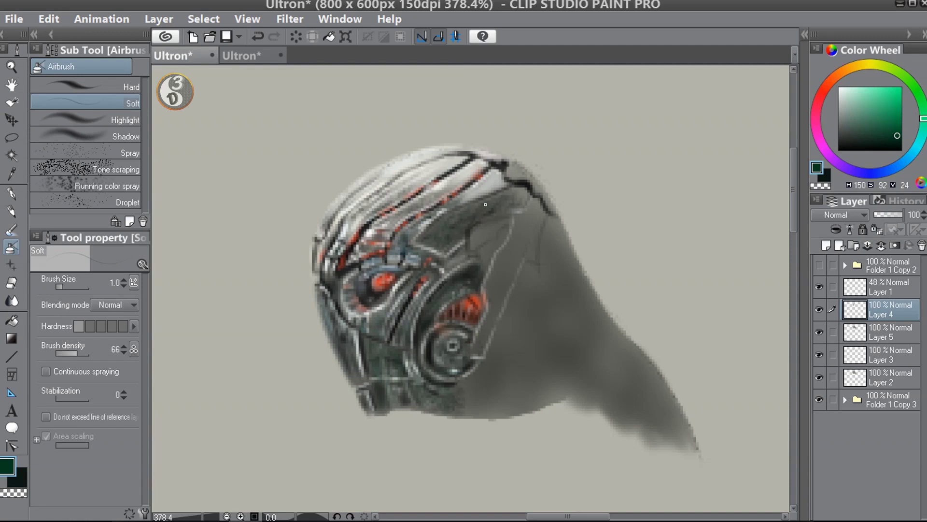
# - Paint pale grey-green highlights across the temple panel and a near-white highlight near its upper rear end
pyautogui.keyDown('alt'); pyautogui.click(461, 224); pyautogui.keyUp('alt')
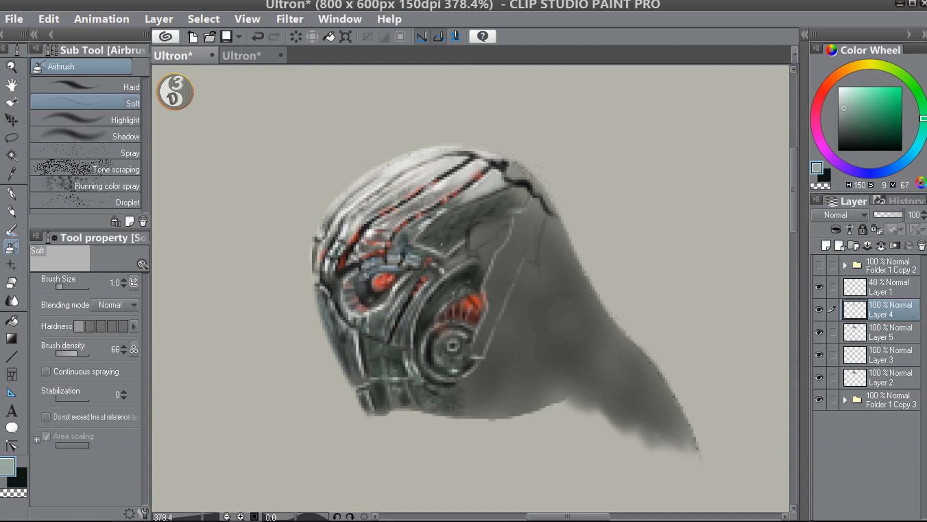
pyautogui.moveTo(452, 228); pyautogui.dragTo(471, 217)
pyautogui.click(844, 99)
pyautogui.press(']')
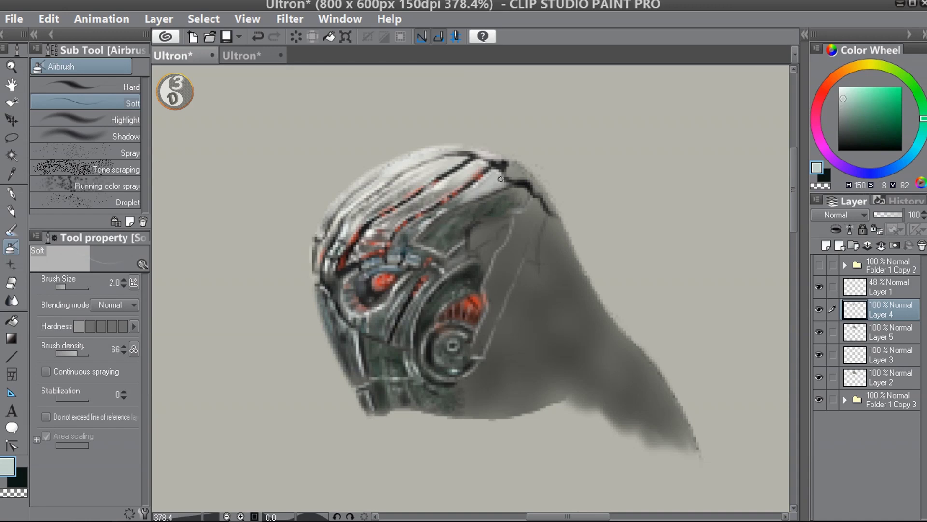
pyautogui.press('[')
pyautogui.click(840, 92)
pyautogui.press(']')
pyautogui.moveTo(510, 193)
pyautogui.mouseDown()
pyautogui.moveTo(526, 193)
pyautogui.moveTo(501, 198)
pyautogui.moveTo(532, 196)
pyautogui.moveTo(489, 203)
pyautogui.mouseUp()
# - Sharpen the seams of the temple panel with dark and light grey lines at brush size 1.0
pyautogui.click(846, 138)
pyautogui.press('[')
pyautogui.press('[')
pyautogui.press('[')
pyautogui.click(840, 102)
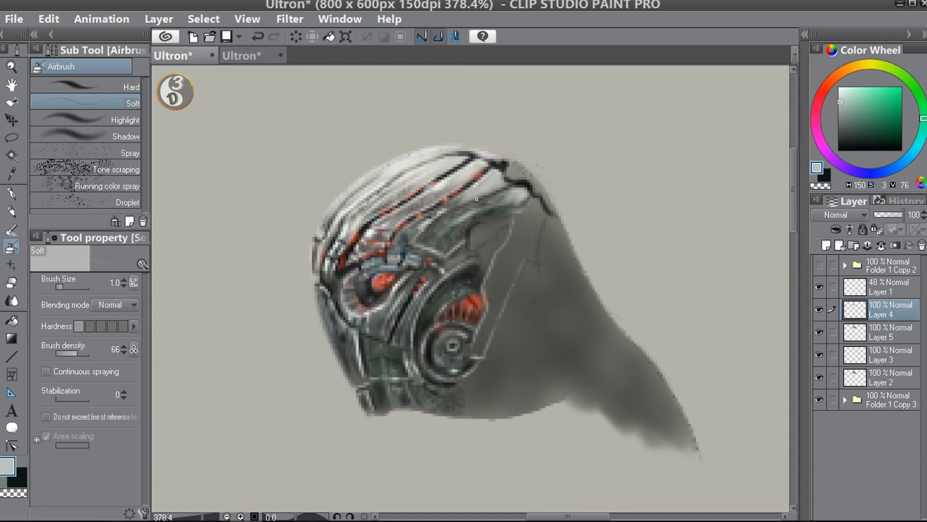
pyautogui.keyDown('alt'); pyautogui.click(458, 236); pyautogui.keyUp('alt')
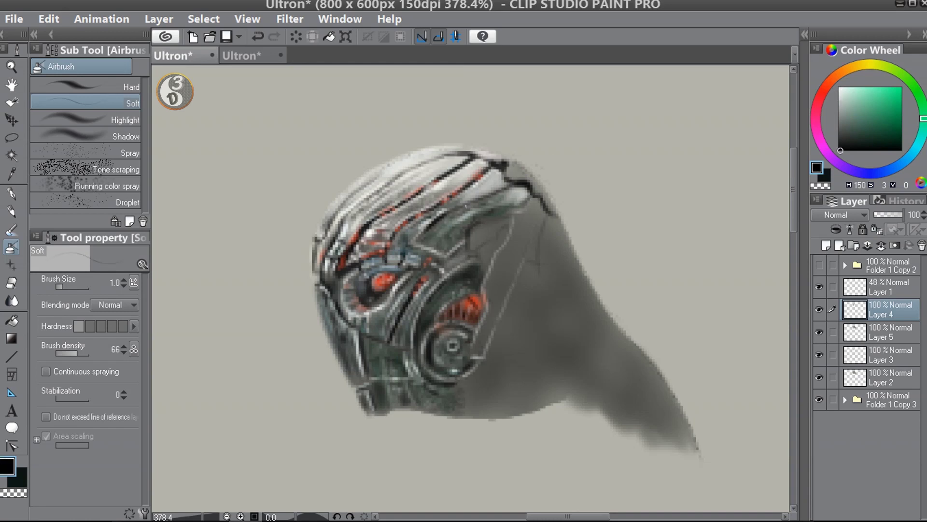
# - Touch up the temple area with sampled orange, a near-white highlight at the panel's rear tip, and near-black at density 90
pyautogui.keyDown('alt'); pyautogui.click(414, 238); pyautogui.keyUp('alt')
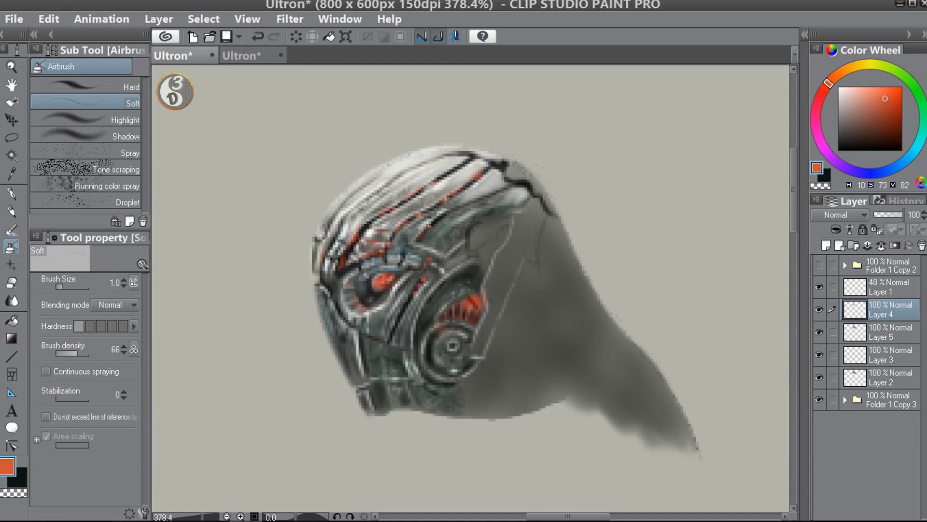
pyautogui.keyDown('alt'); pyautogui.click(498, 186); pyautogui.keyUp('alt')
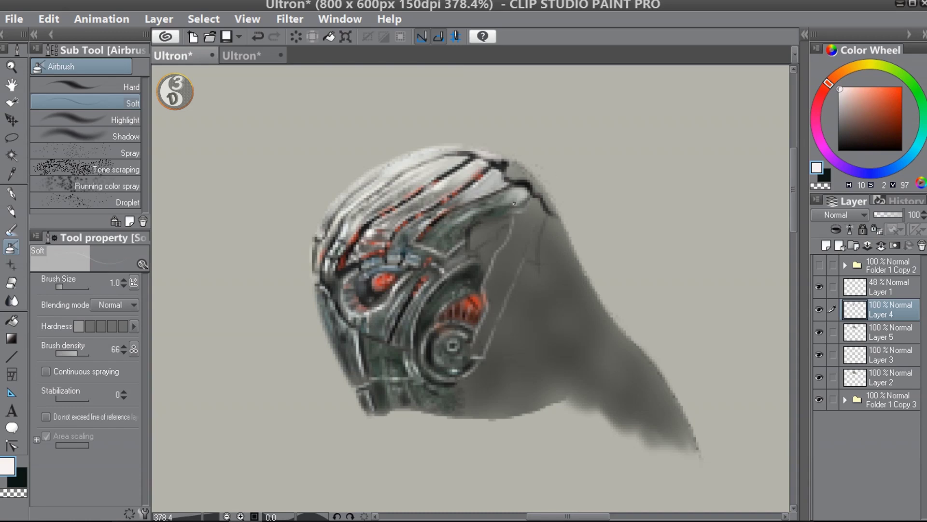
pyautogui.moveTo(520, 202); pyautogui.dragTo(528, 190)
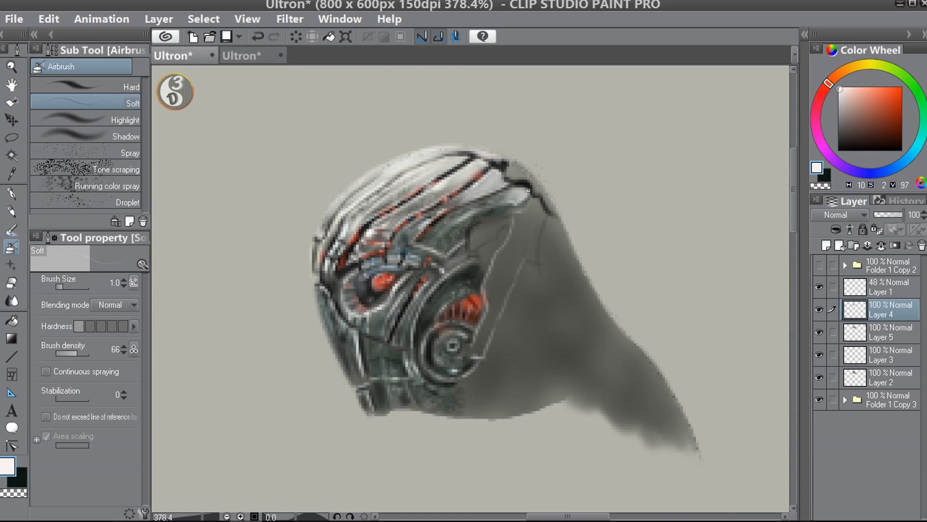
pyautogui.keyDown('alt'); pyautogui.click(475, 237); pyautogui.keyUp('alt')
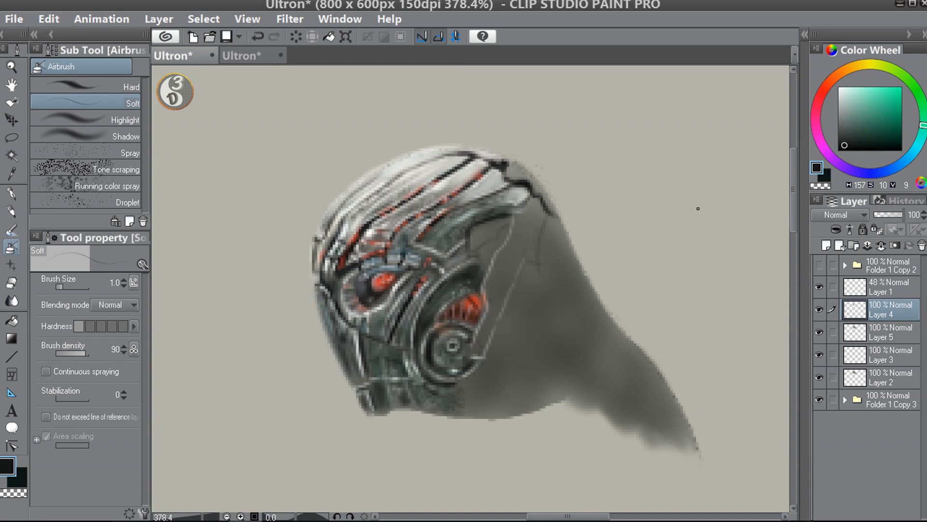
# - Trace the small panel outline behind the temple in near-white and touch up its edges with sampled greys and near-black
pyautogui.click(839, 89)
pyautogui.moveTo(509, 225); pyautogui.dragTo(479, 258)
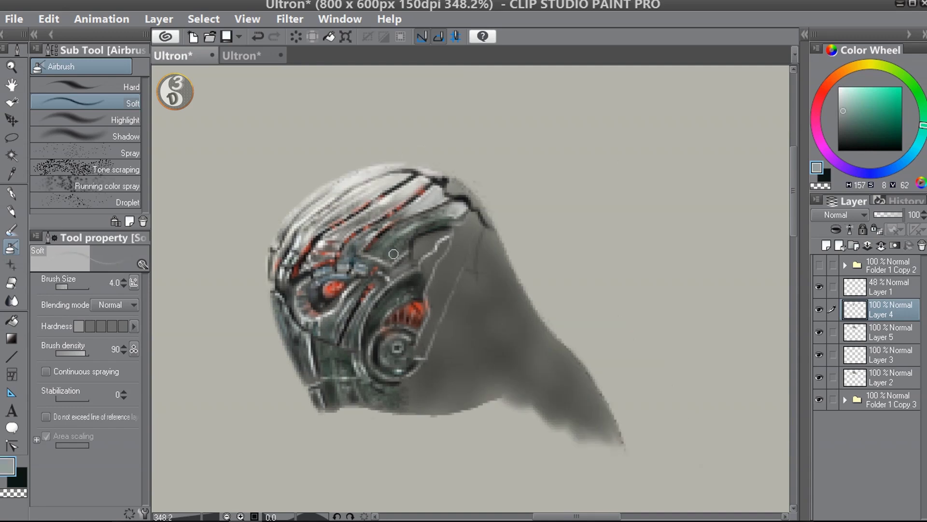
pyautogui.keyDown('alt'); pyautogui.click(392, 255); pyautogui.keyUp('alt')
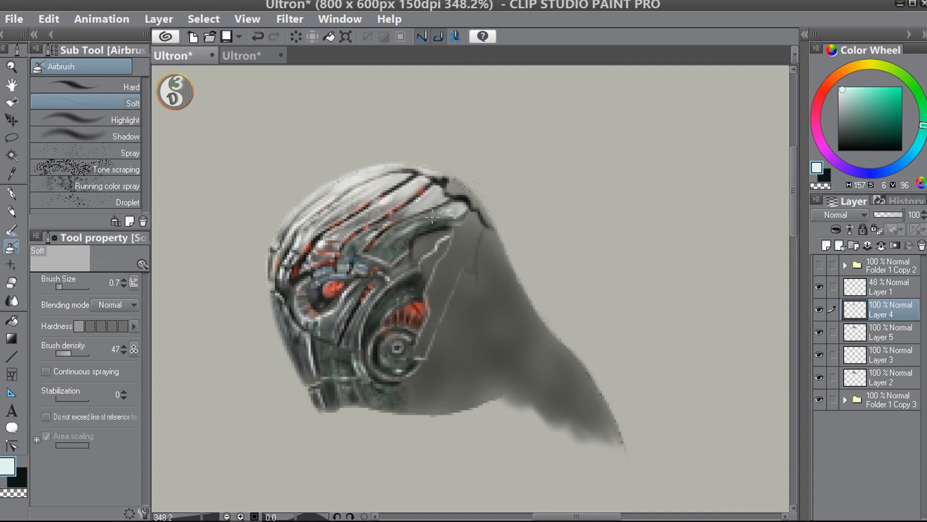
pyautogui.keyDown('alt'); pyautogui.click(428, 281); pyautogui.keyUp('alt')
pyautogui.press(']')
pyautogui.press(']')
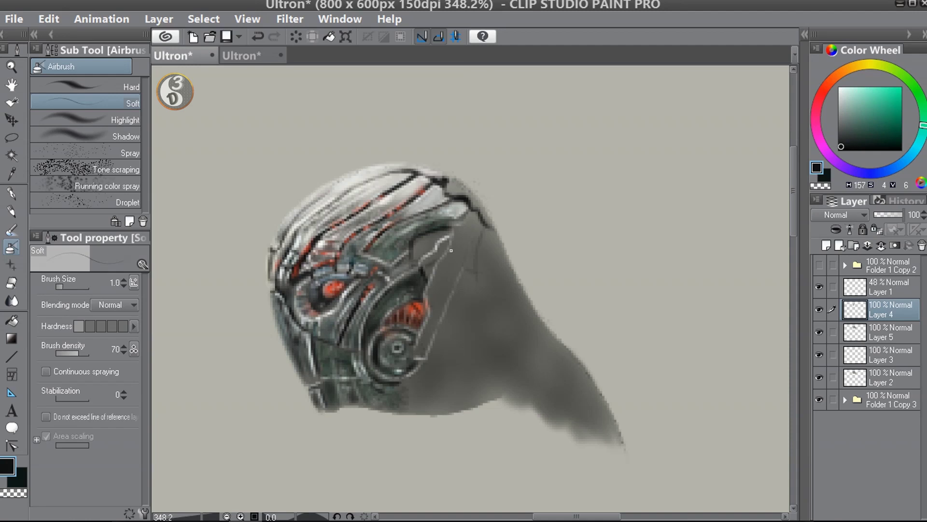
# - Paint a pale grey-green edge highlight above the ear recess at brush size 1.0 and density 70
pyautogui.press('[')
pyautogui.click(899, 139)
pyautogui.click(842, 97)
pyautogui.press(']')
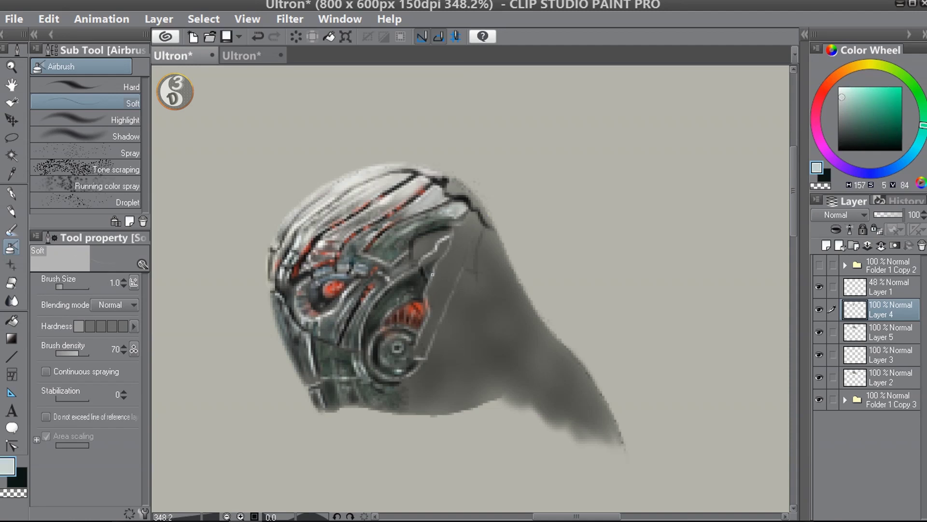
pyautogui.moveTo(428, 268); pyautogui.dragTo(428, 272)
pyautogui.keyDown('alt'); pyautogui.click(436, 264); pyautogui.keyUp('alt')
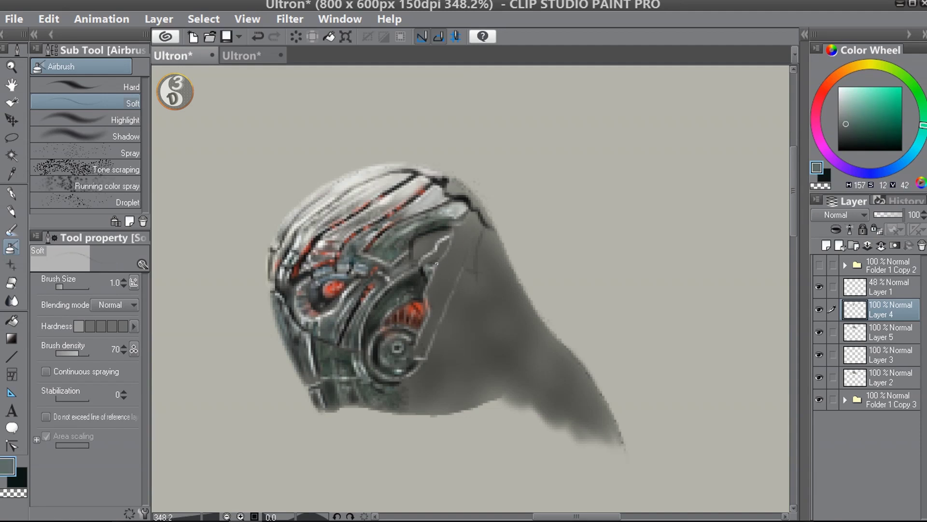
# - Shade the small panel behind the temple with sampled dark tones and brush near-white highlights over it
pyautogui.keyDown('alt'); pyautogui.click(426, 265); pyautogui.keyUp('alt')
pyautogui.keyDown('alt'); pyautogui.click(361, 311); pyautogui.keyUp('alt')
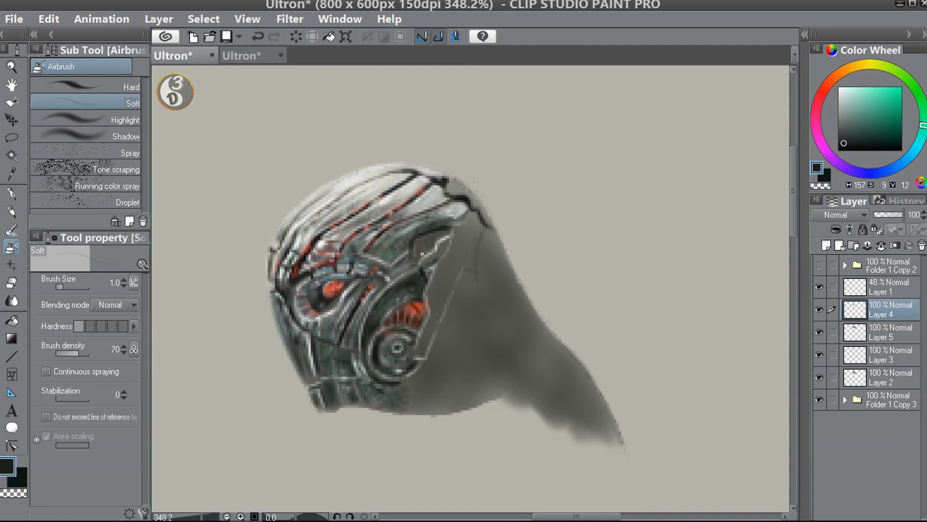
pyautogui.keyDown('alt'); pyautogui.click(431, 244); pyautogui.keyUp('alt')
pyautogui.click(841, 93)
pyautogui.moveTo(414, 241)
pyautogui.mouseDown()
pyautogui.moveTo(411, 254)
pyautogui.moveTo(445, 229)
pyautogui.mouseUp()
pyautogui.hotkey('ctrl', 'z')
pyautogui.press(']')
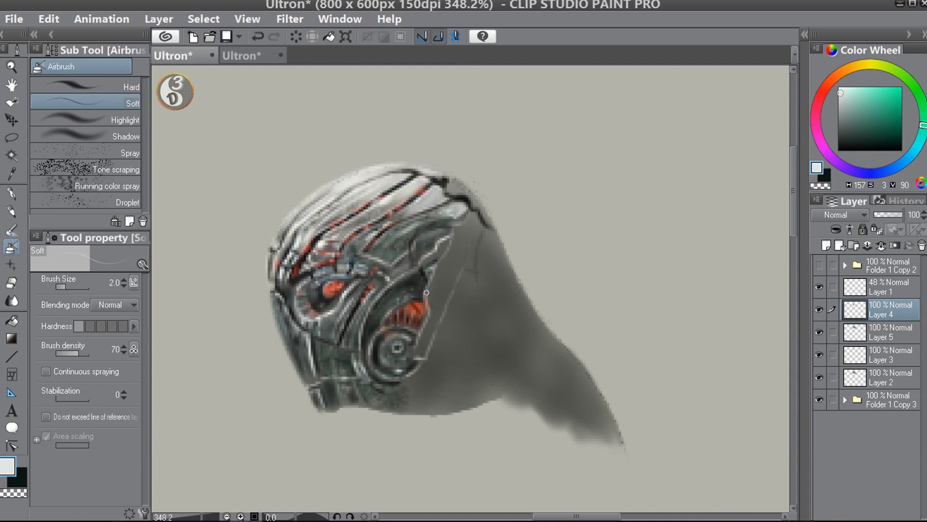
# - Define the small rear temple panel with fine near-black lines and light grey accents
pyautogui.click(845, 144)
pyautogui.press('[')
pyautogui.press('[')
pyautogui.press(']')
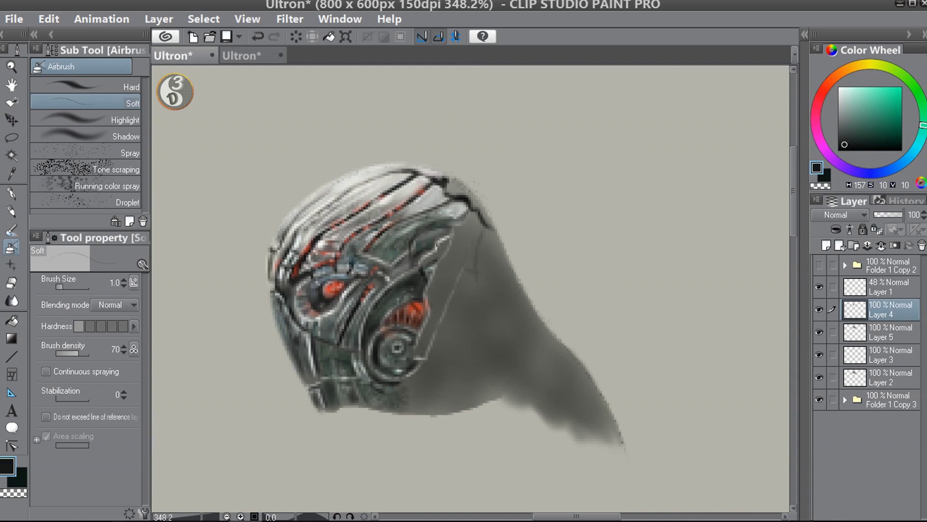
pyautogui.click(840, 102)
pyautogui.keyDown('alt'); pyautogui.click(417, 264); pyautogui.keyUp('alt')
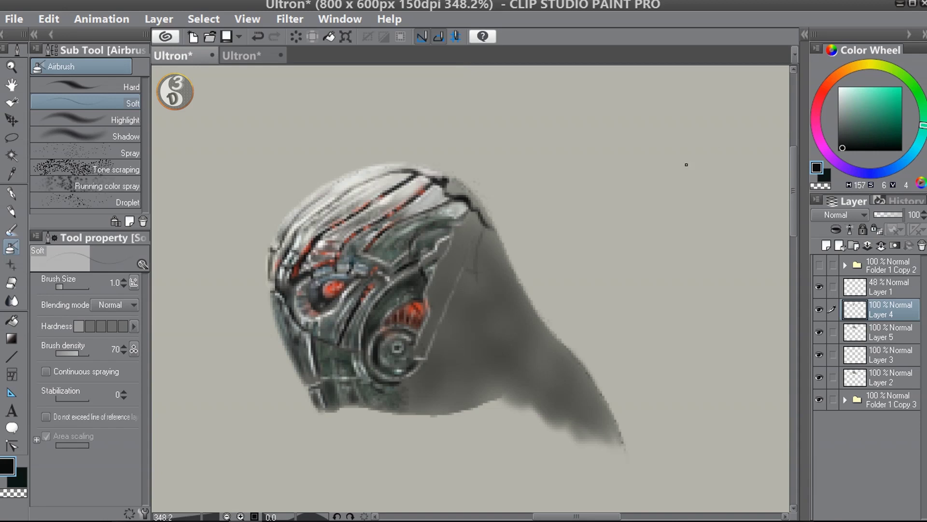
# - Build up the rounded highlight on the small rear temple panel with light grey and near-white strokes
pyautogui.click(839, 98)
pyautogui.moveTo(412, 257); pyautogui.dragTo(425, 235)
pyautogui.keyDown('alt'); pyautogui.click(437, 240); pyautogui.keyUp('alt')
pyautogui.click(841, 96)
pyautogui.click(841, 89)
pyautogui.hotkey('ctrl', 's')
pyautogui.click(848, 137)
pyautogui.press(']')
pyautogui.moveTo(376, 258); pyautogui.dragTo(391, 265)
pyautogui.hotkey('ctrl', 'z')
# - Add near-black and orange-red accents in the seam between the eye and the small rear temple panel at brush size 1.5
pyautogui.click(841, 146)
pyautogui.click(829, 83)
pyautogui.click(894, 104)
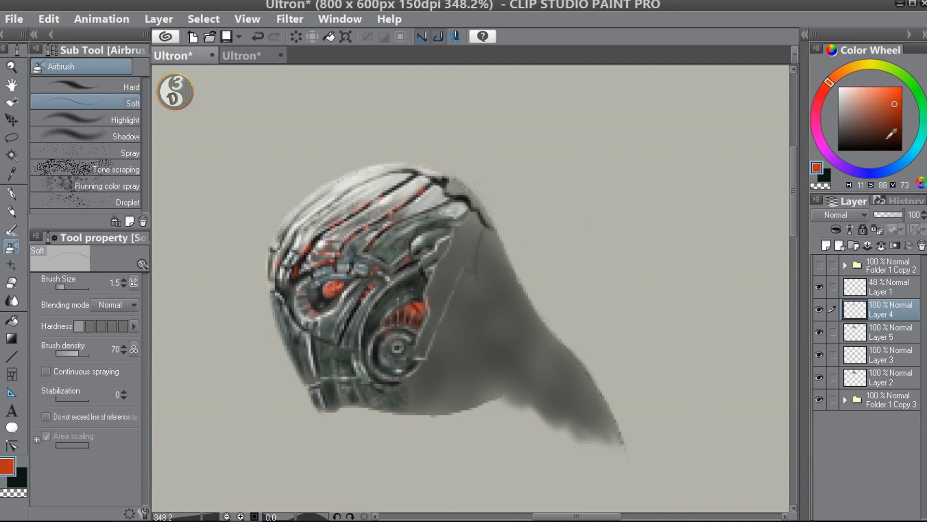
pyautogui.keyDown('alt'); pyautogui.click(395, 267); pyautogui.keyUp('alt')
pyautogui.click(895, 145)
pyautogui.hotkey('ctrl', 's')
# - Highlight the seam in front of the small rear panel in near-white at brush size 1.0, adding sampled dark green
pyautogui.click(840, 87)
pyautogui.press('[')
pyautogui.moveTo(418, 262); pyautogui.dragTo(401, 269)
pyautogui.keyDown('alt'); pyautogui.click(404, 266); pyautogui.keyUp('alt')
pyautogui.keyDown('alt'); pyautogui.click(437, 252); pyautogui.keyUp('alt')
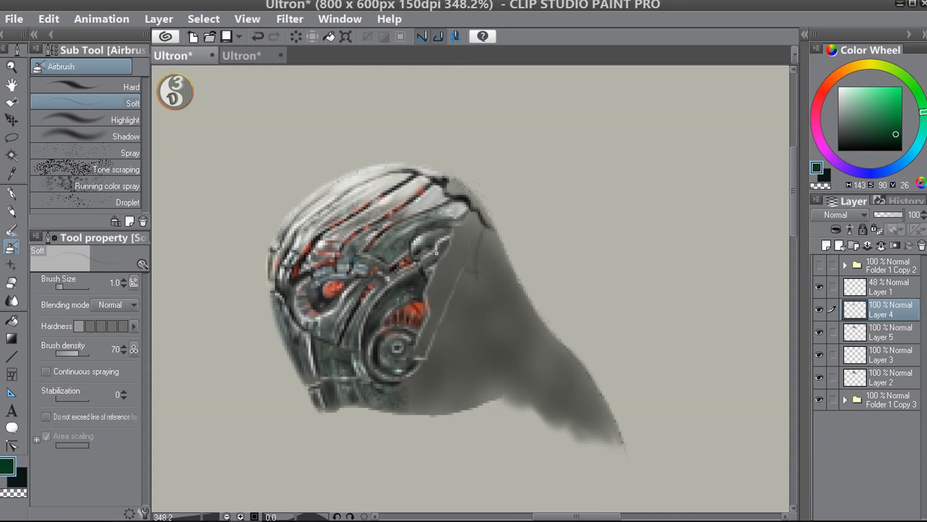
# - Paint pale grey-green at brush size 2.5 and a near-black spot at size 1.5 on the small panel's rear end
pyautogui.click(850, 105)
pyautogui.press(']')
pyautogui.press(']')
pyautogui.press(']')
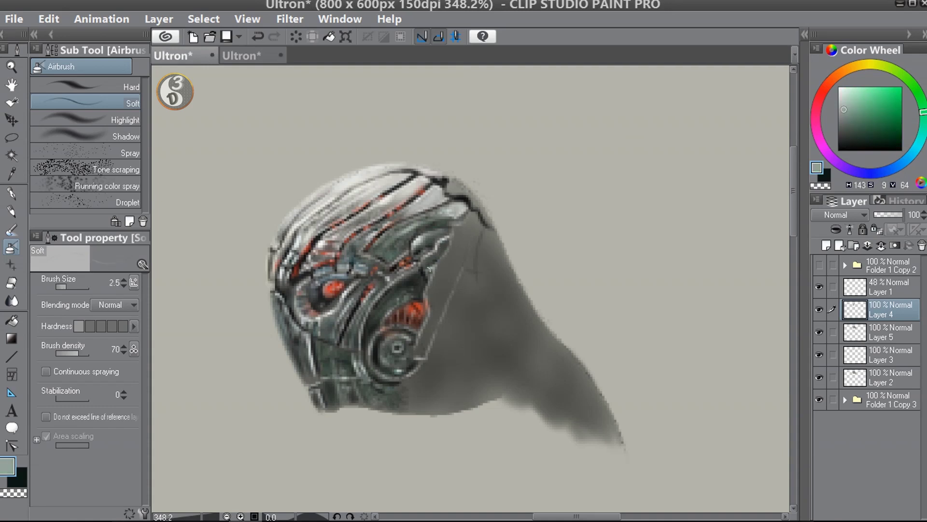
pyautogui.click(850, 144)
pyautogui.press('[')
pyautogui.press('[')
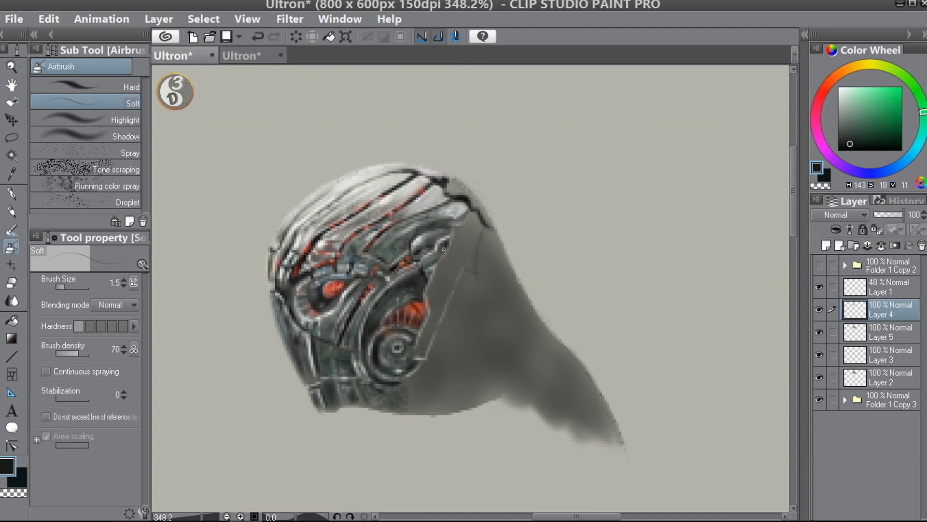
# - Refine the lower edge of the small rear panel with grey-green, sampled tones and a near-white accent at brush size 1.0
pyautogui.press('[')
pyautogui.click(843, 110)
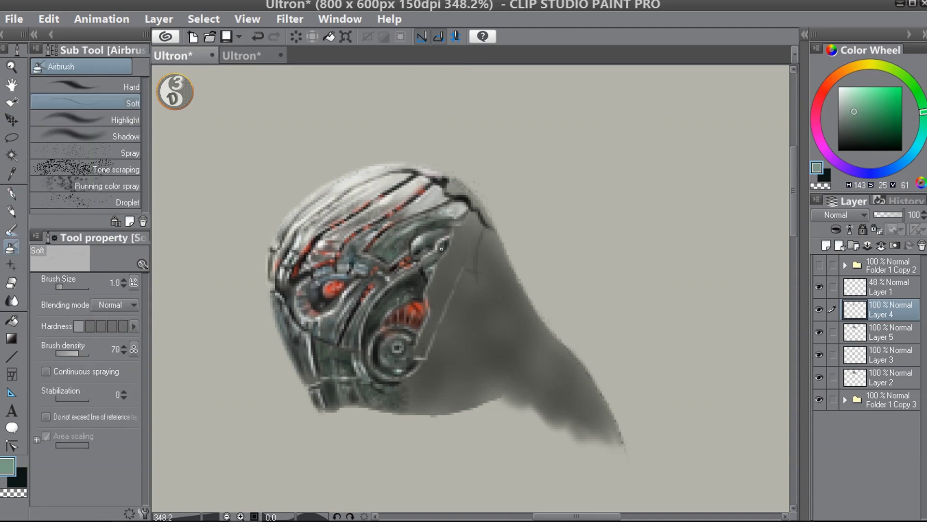
pyautogui.keyDown('alt'); pyautogui.click(438, 254); pyautogui.keyUp('alt')
pyautogui.keyDown('alt'); pyautogui.click(436, 261); pyautogui.keyUp('alt')
pyautogui.click(845, 91)
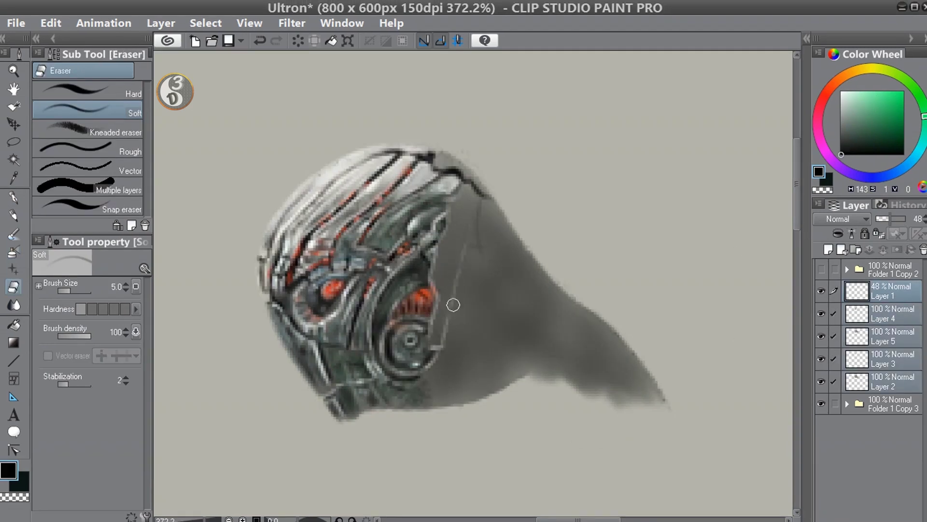
# - Erase the upper part of the light guide line behind the ear on Layer 4 with the soft eraser
pyautogui.click(894, 377)
pyautogui.click(821, 313)
pyautogui.click(822, 314)
pyautogui.click(893, 314)
pyautogui.moveTo(462, 252); pyautogui.dragTo(456, 284)
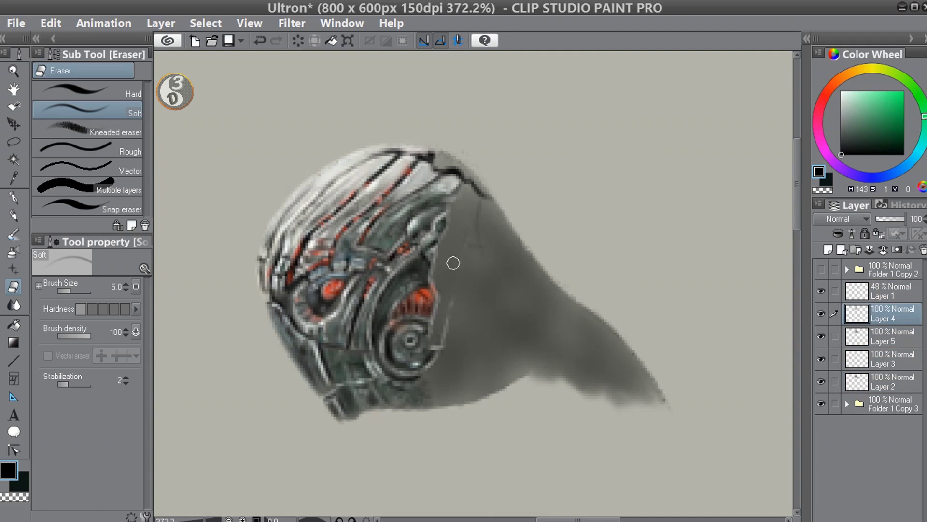
# - Redraw the guide line behind the ear in near-white with the airbrush at density 49 and extend the near-black seam down the head's back
pyautogui.click(13, 252)
pyautogui.click(74, 357)
pyautogui.click(844, 93)
pyautogui.click(843, 94)
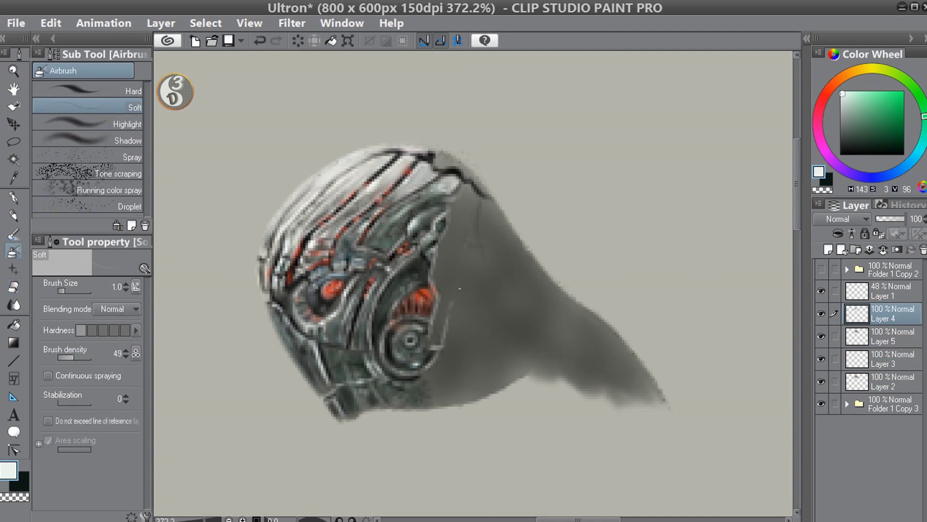
pyautogui.moveTo(467, 261)
pyautogui.mouseDown()
pyautogui.moveTo(472, 208)
pyautogui.moveTo(488, 202)
pyautogui.moveTo(502, 218)
pyautogui.moveTo(493, 207)
pyautogui.moveTo(496, 215)
pyautogui.moveTo(502, 199)
pyautogui.moveTo(498, 219)
pyautogui.moveTo(505, 213)
pyautogui.moveTo(506, 233)
pyautogui.mouseUp()
pyautogui.click(843, 153)
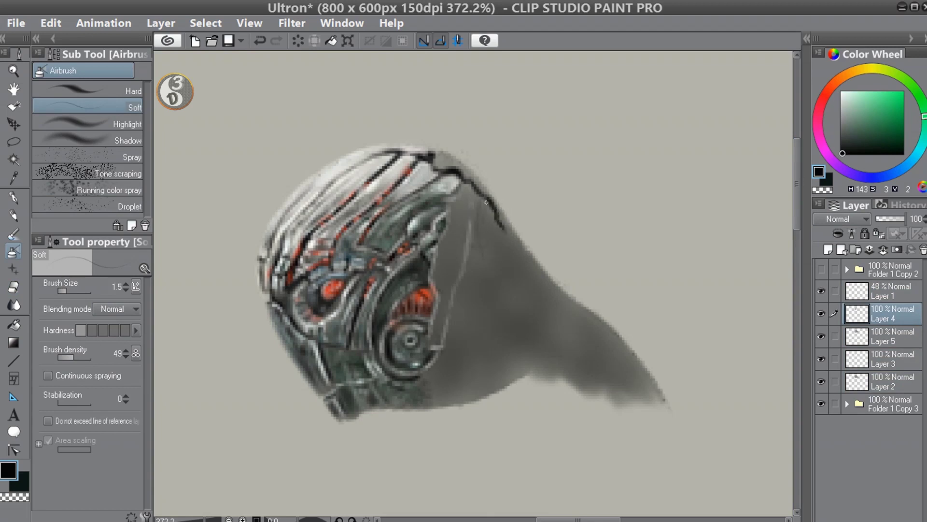
# - Sketch near-white panel lines on the back of the head and neck, plus a thick near-black diagonal across the neck
pyautogui.click(844, 93)
pyautogui.moveTo(91, 358); pyautogui.dragTo(82, 358)
pyautogui.moveTo(482, 203); pyautogui.dragTo(481, 245)
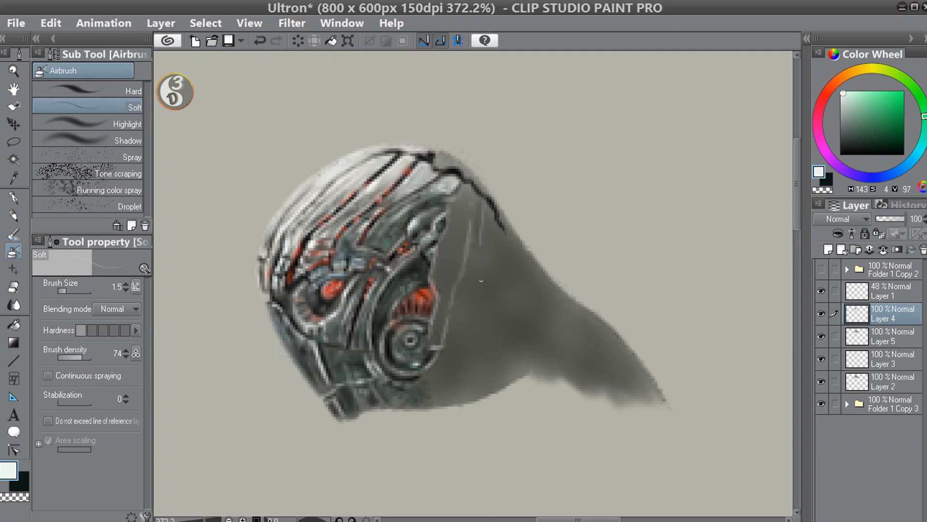
pyautogui.hotkey('ctrl', 'z')
pyautogui.moveTo(483, 203)
pyautogui.mouseDown()
pyautogui.moveTo(504, 280)
pyautogui.moveTo(488, 263)
pyautogui.mouseUp()
pyautogui.moveTo(499, 225); pyautogui.dragTo(512, 289)
pyautogui.moveTo(502, 257)
pyautogui.mouseDown()
pyautogui.moveTo(509, 237)
pyautogui.moveTo(519, 240)
pyautogui.moveTo(543, 270)
pyautogui.mouseUp()
pyautogui.moveTo(467, 281); pyautogui.dragTo(534, 369)
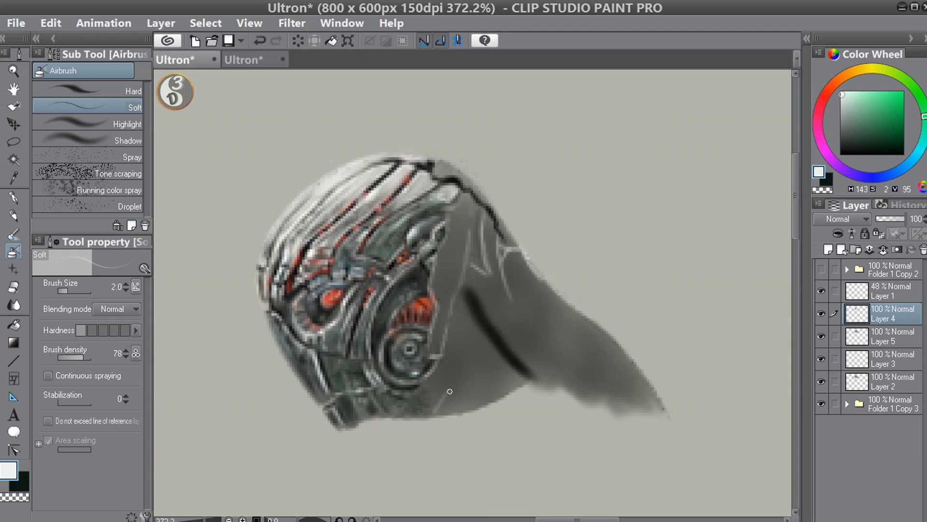
pyautogui.moveTo(441, 413)
pyautogui.mouseDown()
pyautogui.moveTo(462, 375)
pyautogui.moveTo(467, 334)
pyautogui.moveTo(485, 398)
pyautogui.mouseUp()
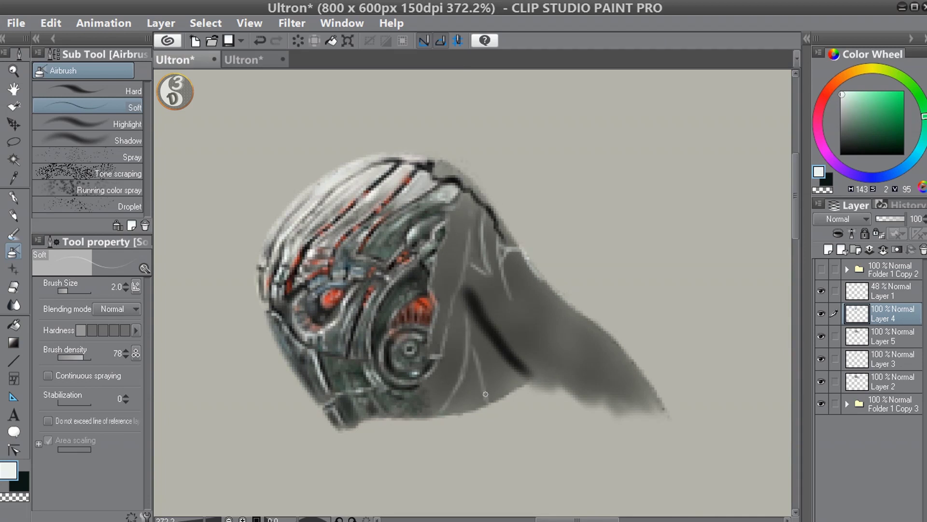
# - Tint the arch above the glowing ear recess grey-green and draw a near-white front edge on the strip behind it
pyautogui.click(853, 122)
pyautogui.moveTo(416, 279); pyautogui.dragTo(389, 304)
pyautogui.click(842, 92)
pyautogui.press('[')
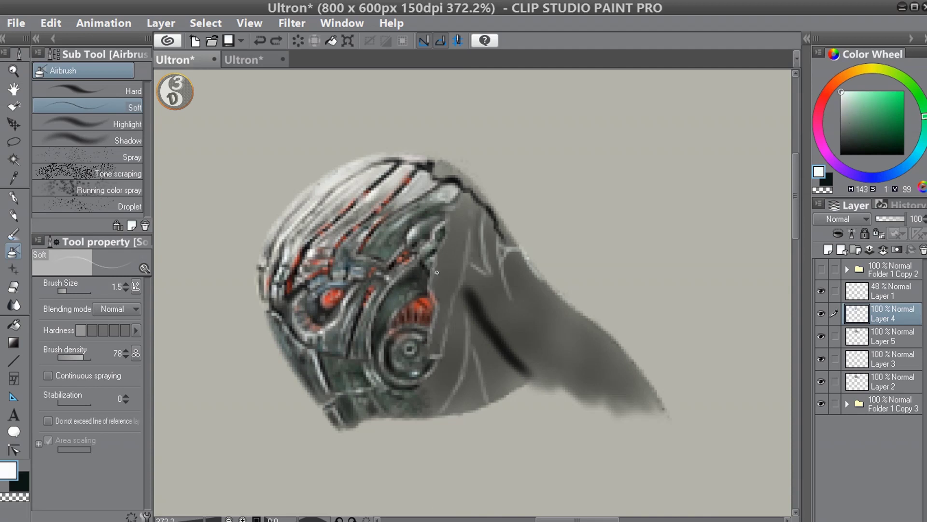
pyautogui.moveTo(439, 253); pyautogui.dragTo(446, 227)
pyautogui.hotkey('ctrl', 'z')
pyautogui.moveTo(436, 298)
pyautogui.mouseDown()
pyautogui.moveTo(431, 330)
pyautogui.moveTo(443, 349)
pyautogui.moveTo(471, 220)
pyautogui.moveTo(453, 244)
pyautogui.moveTo(455, 228)
pyautogui.mouseUp()
pyautogui.hotkey('ctrl', 's')
# - Line both sides of the long strip behind the ear with near-black and shade its lower end with sampled dark green
pyautogui.click(845, 145)
pyautogui.hotkey('ctrl', 's')
pyautogui.click(844, 150)
pyautogui.moveTo(434, 349)
pyautogui.mouseDown()
pyautogui.moveTo(447, 307)
pyautogui.moveTo(448, 227)
pyautogui.mouseUp()
pyautogui.moveTo(448, 309); pyautogui.dragTo(469, 196)
pyautogui.keyDown('alt'); pyautogui.click(443, 345); pyautogui.keyUp('alt')
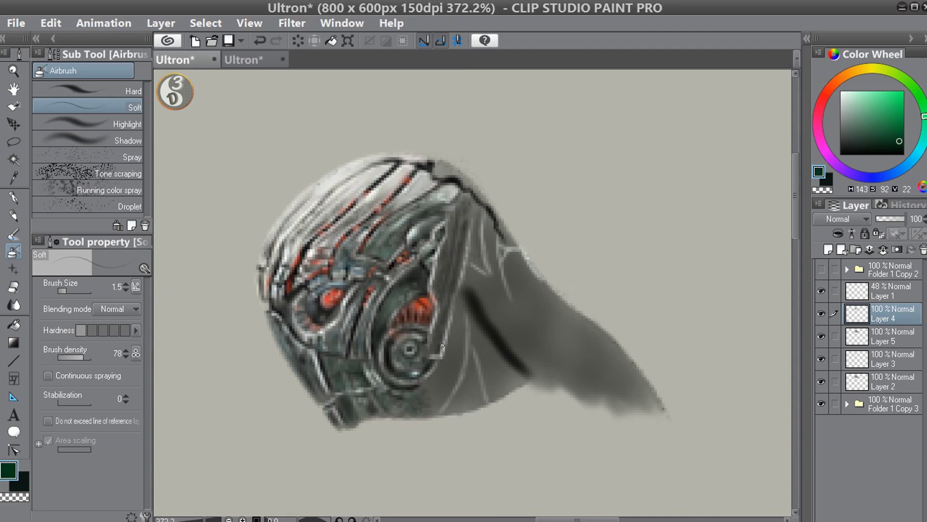
pyautogui.keyDown('alt'); pyautogui.click(436, 347); pyautogui.keyUp('alt')
# - Paint pale grey-green across the upper part of the strip behind the ear and darken it with near-black green
pyautogui.click(844, 96)
pyautogui.moveTo(445, 227)
pyautogui.mouseDown()
pyautogui.moveTo(450, 208)
pyautogui.moveTo(470, 250)
pyautogui.moveTo(471, 232)
pyautogui.mouseUp()
pyautogui.click(848, 152)
pyautogui.press(']')
# - Brush broad near-white strokes from the strip's upper end down the strip and onto the pointed panel behind it
pyautogui.click(842, 93)
pyautogui.click(75, 357)
pyautogui.press(']')
pyautogui.press(']')
pyautogui.moveTo(463, 194)
pyautogui.mouseDown()
pyautogui.moveTo(480, 183)
pyautogui.moveTo(477, 247)
pyautogui.mouseUp()
pyautogui.moveTo(464, 195)
pyautogui.mouseDown()
pyautogui.moveTo(481, 215)
pyautogui.moveTo(467, 212)
pyautogui.moveTo(462, 244)
pyautogui.moveTo(448, 255)
pyautogui.moveTo(448, 293)
pyautogui.mouseUp()
# - Layer further near-white highlights on the strip's upper end, refining them at brush size 1.5 and density 64
pyautogui.click(62, 358)
pyautogui.press(']')
pyautogui.click(77, 357)
pyautogui.press('[')
pyautogui.press('[')
pyautogui.press('[')
pyautogui.press('[')
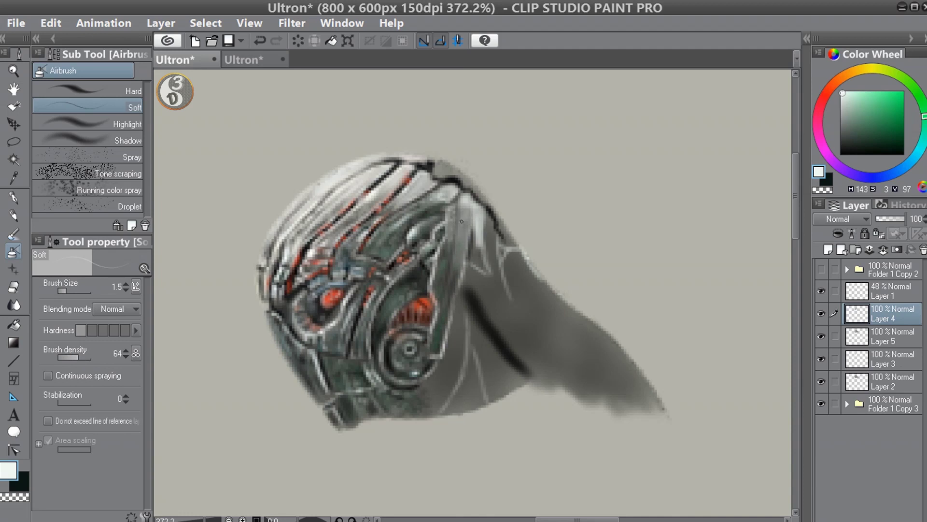
# - Shade the tip of the pointed panel behind the strip with mid grey and sampled dark grey-green
pyautogui.click(844, 116)
pyautogui.press(']')
pyautogui.press(']')
pyautogui.moveTo(476, 253); pyautogui.dragTo(485, 270)
pyautogui.press('[')
pyautogui.press('[')
pyautogui.keyDown('alt'); pyautogui.click(485, 248); pyautogui.keyUp('alt')
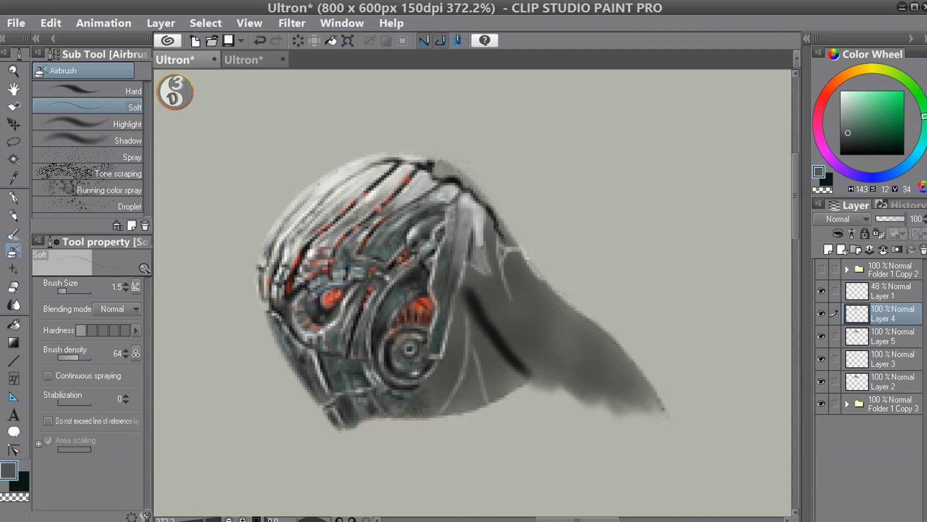
# - Draw a near-black accent along the strip's front edge beside the ear recess at density 98
pyautogui.click(844, 149)
pyautogui.hotkey('ctrl', 's')
pyautogui.click(84, 357)
pyautogui.click(90, 358)
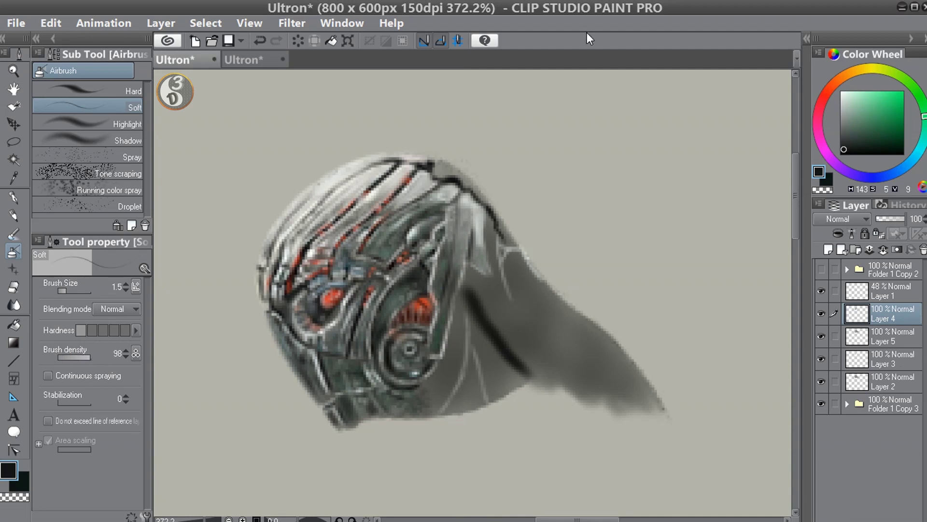
pyautogui.moveTo(434, 294)
pyautogui.mouseDown()
pyautogui.moveTo(448, 227)
pyautogui.moveTo(439, 279)
pyautogui.mouseUp()
# - Paint grey-green and pale highlights along the strip's upper front edge at density 39
pyautogui.click(854, 123)
pyautogui.click(72, 356)
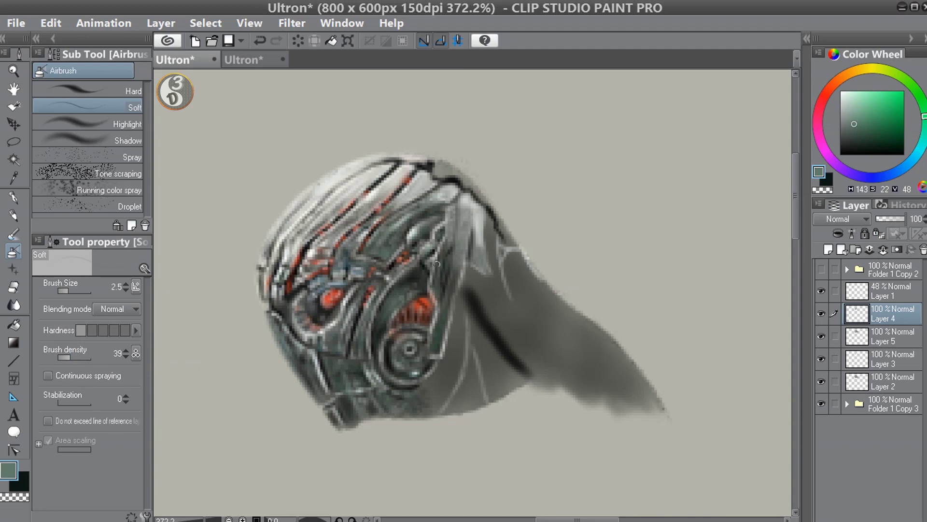
pyautogui.press('[')
pyautogui.click(856, 103)
pyautogui.keyDown('alt'); pyautogui.click(449, 267); pyautogui.keyUp('alt')
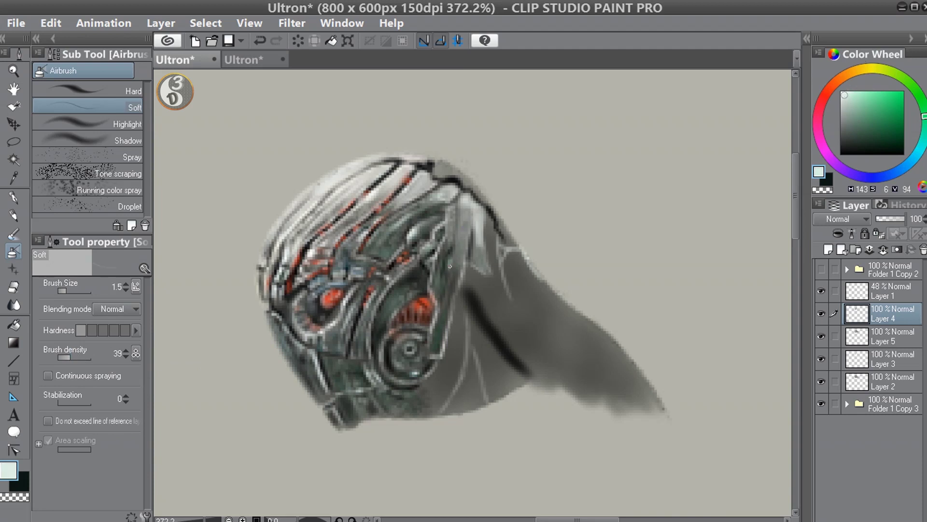
# - Blend the middle of the strip with grey-green and sampled light strokes at brush size 2.5
pyautogui.click(855, 113)
pyautogui.press(']')
pyautogui.click(851, 121)
pyautogui.moveTo(445, 301)
pyautogui.mouseDown()
pyautogui.moveTo(456, 267)
pyautogui.moveTo(458, 277)
pyautogui.mouseUp()
pyautogui.keyDown('alt'); pyautogui.click(444, 278); pyautogui.keyUp('alt')
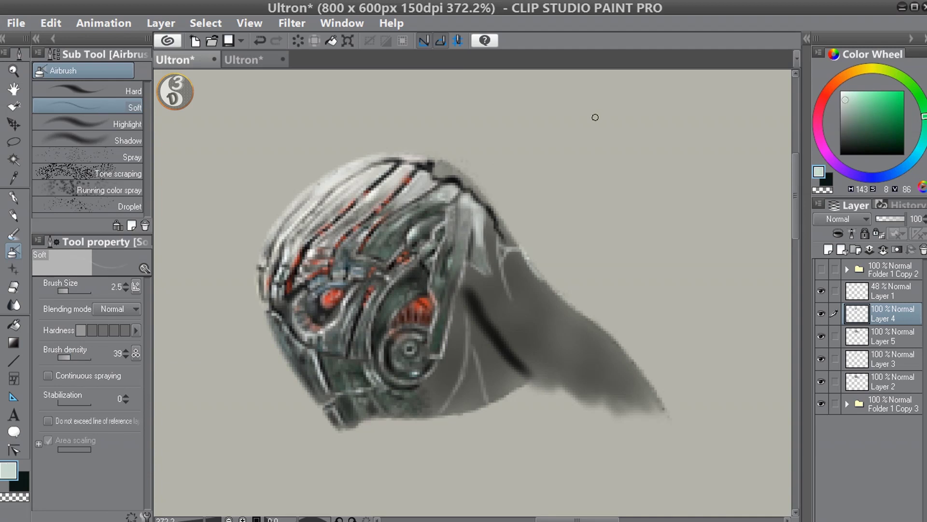
pyautogui.moveTo(448, 246); pyautogui.dragTo(445, 307)
# - Add a grey-green stroke down the strip and refine it with dark grey-green at brush size 1.5
pyautogui.press('[')
pyautogui.click(850, 112)
pyautogui.moveTo(454, 271); pyautogui.dragTo(444, 316)
pyautogui.click(847, 146)
pyautogui.press('[')
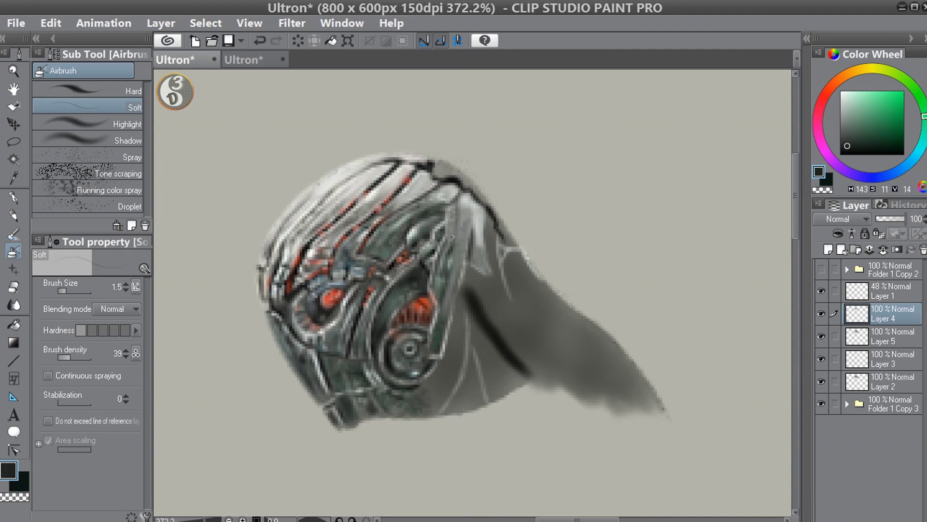
pyautogui.keyDown('alt'); pyautogui.click(436, 339); pyautogui.keyUp('alt')
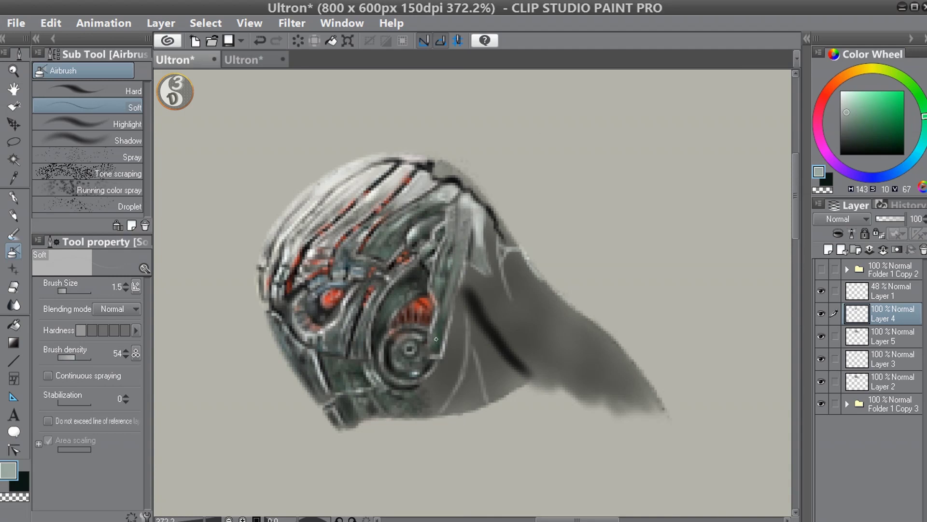
# - Touch up the strip's lower end beside the ear disc with sampled light and dark greys at density 54
pyautogui.press(']')
pyautogui.press(']')
pyautogui.keyDown('alt'); pyautogui.click(434, 338); pyautogui.keyUp('alt')
pyautogui.press('[')
pyautogui.press('[')
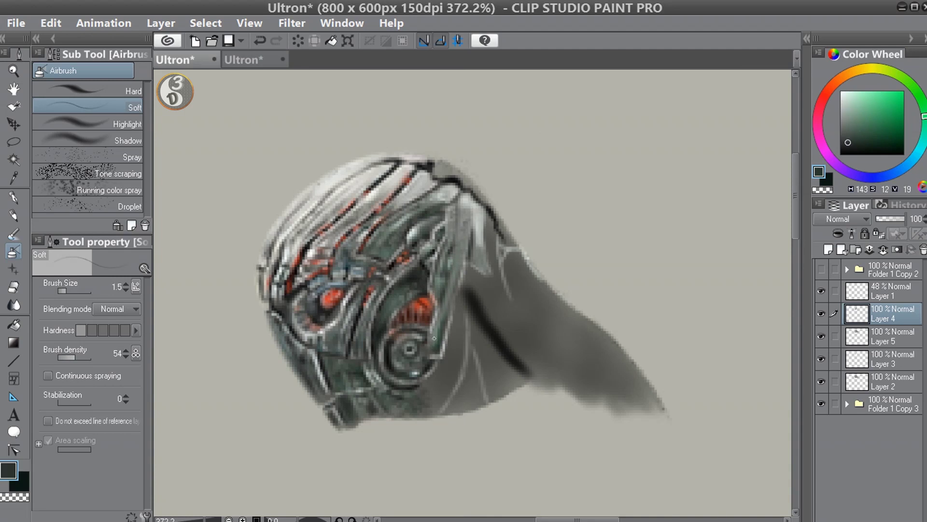
# - Darken the strip's rear half with near-black green at brush size 2.5 and density 92
pyautogui.click(895, 149)
pyautogui.press(']')
pyautogui.press(']')
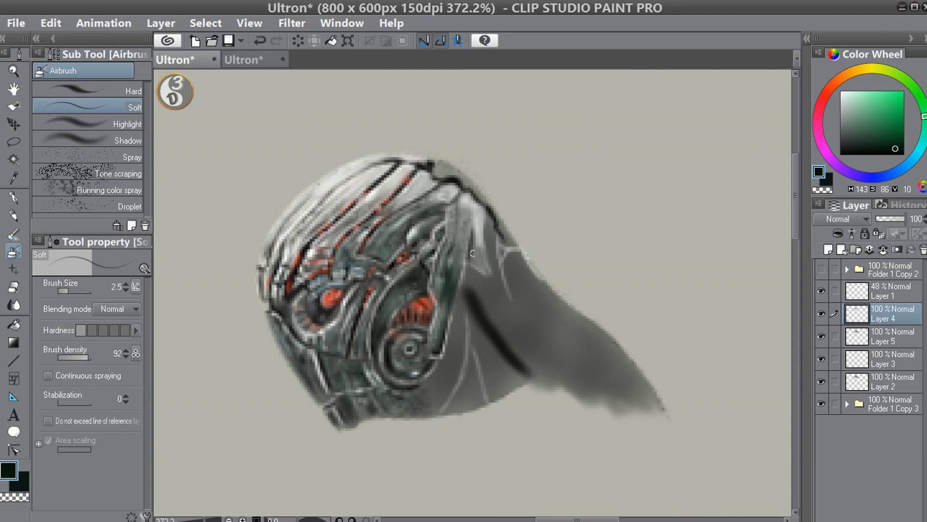
# - Sharpen the strip's rear edge with near-white at brush size 1.5 and pick up a dark red with the Eyedropper
pyautogui.keyDown('alt'); pyautogui.click(451, 289); pyautogui.keyUp('alt')
pyautogui.press('[')
pyautogui.press('[')
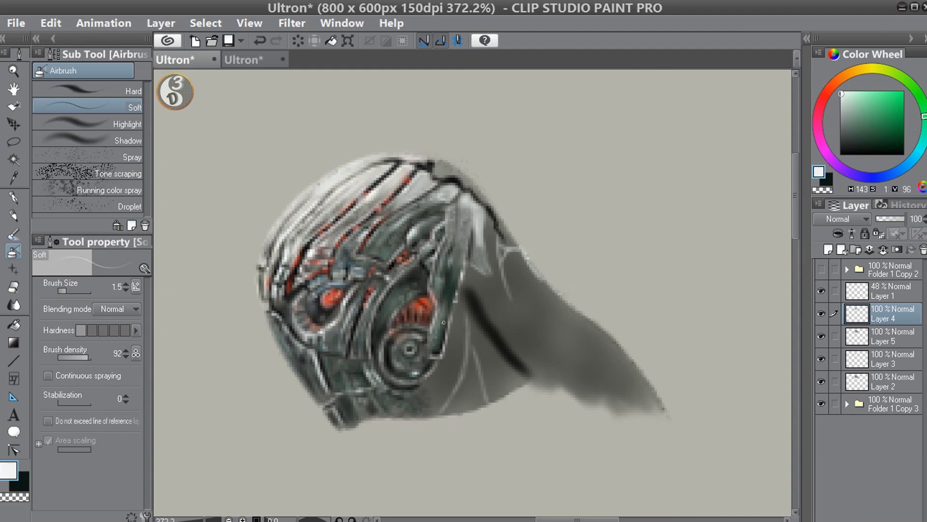
pyautogui.press('i')
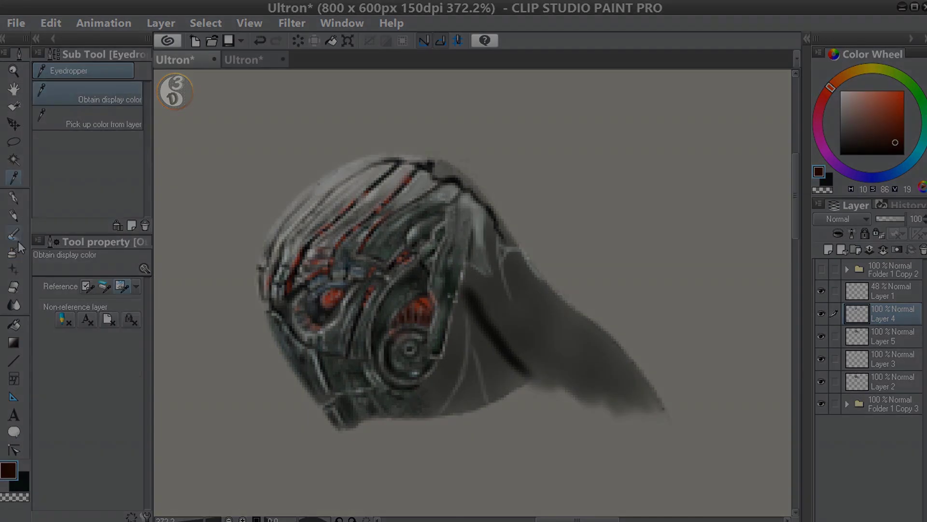